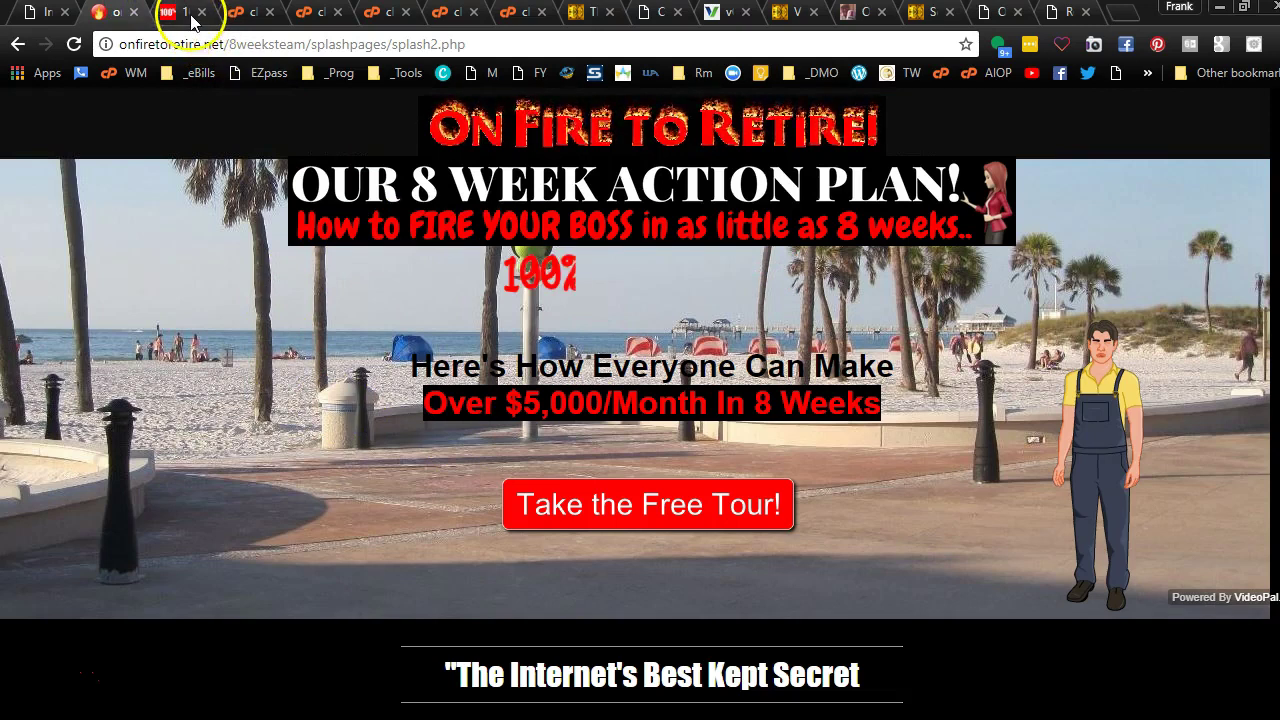
# Step: Create a new splash page named Splash2
pyautogui.click(497, 422)
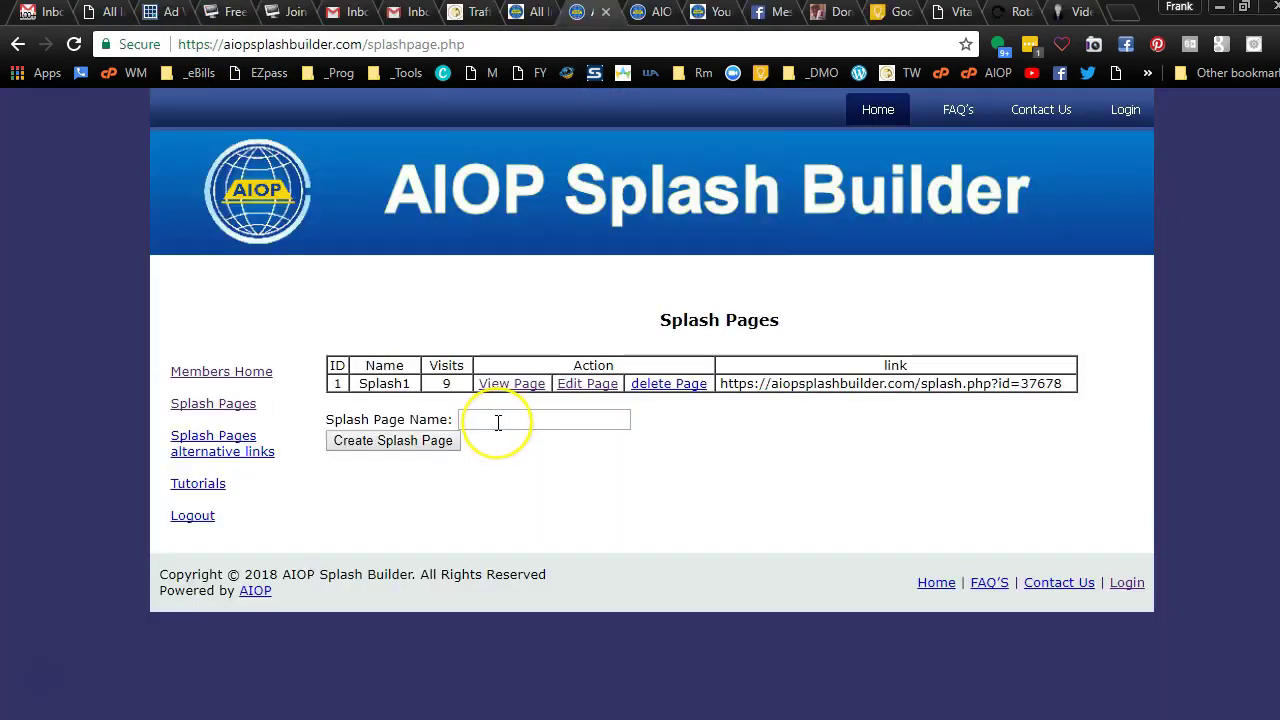
pyautogui.write('Splash2')
pyautogui.click(430, 441)
# Step: Apply the Empty page template to the new splash page and go back to its edit page
pyautogui.scroll(-5, 430, 450)
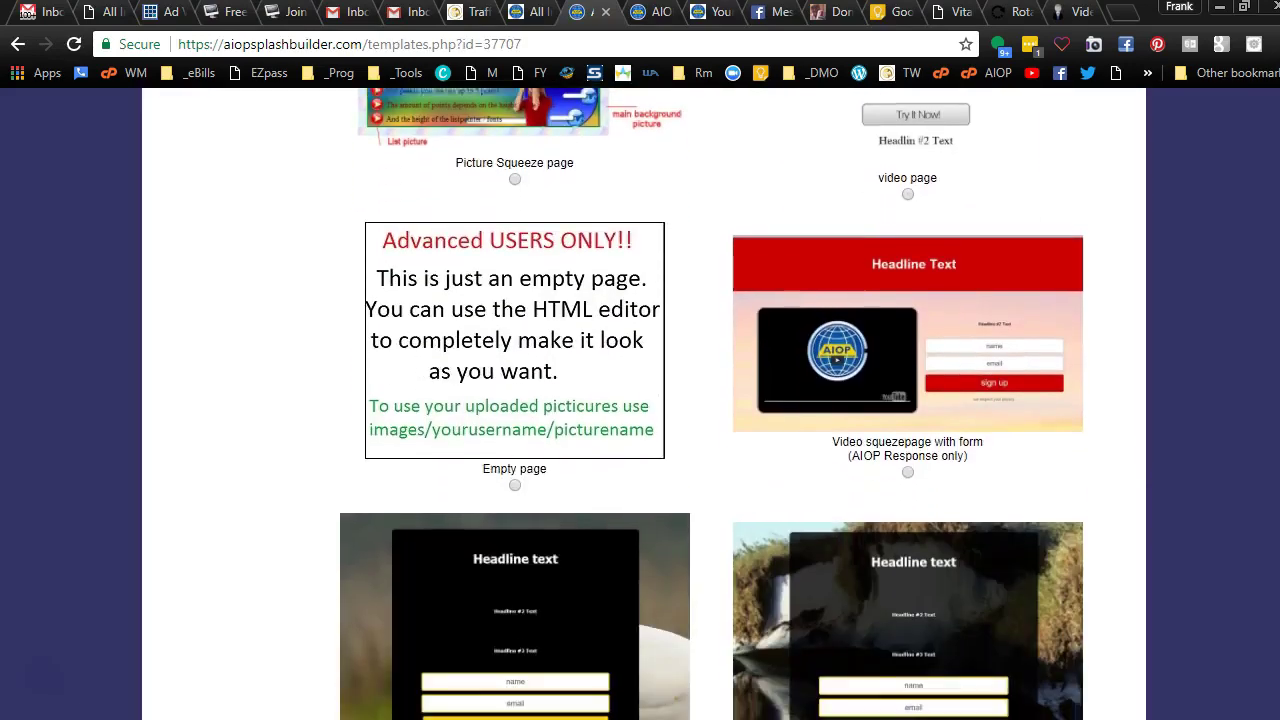
pyautogui.scroll(-1, 640, 400)
pyautogui.click(516, 419)
pyautogui.scroll(-3, 530, 428)
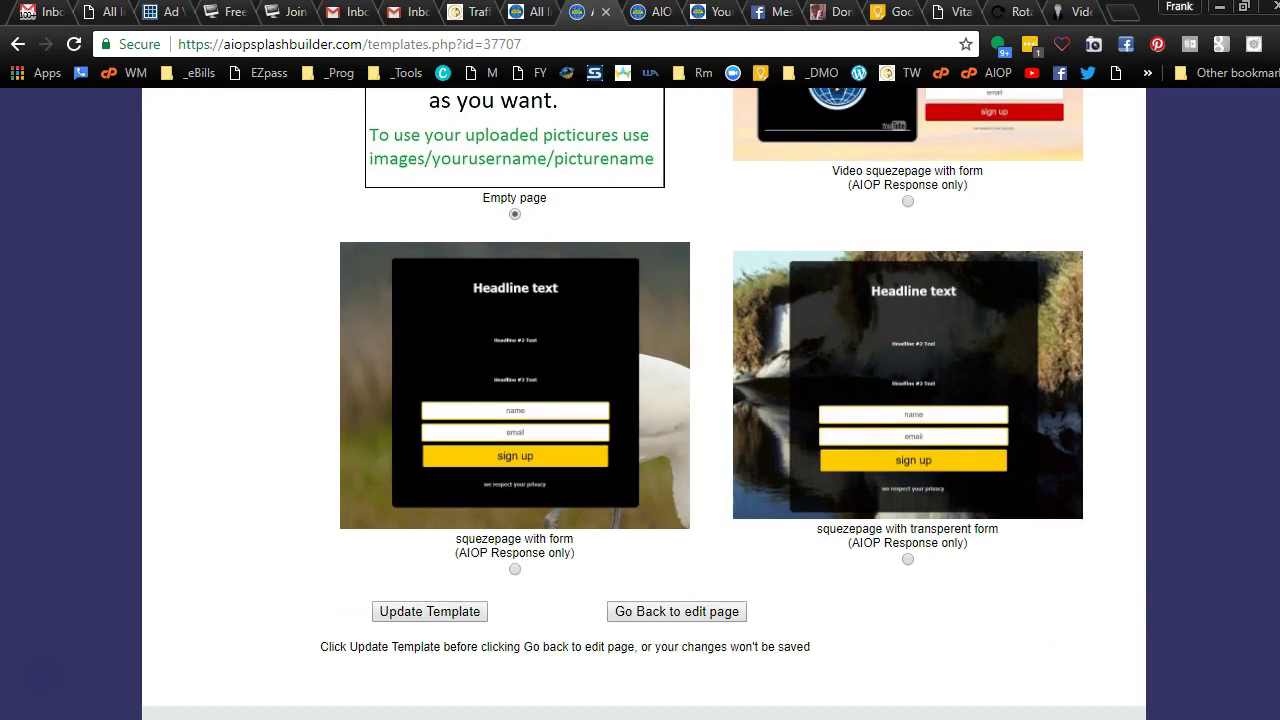
pyautogui.click(414, 611)
pyautogui.scroll(-15, 414, 614)
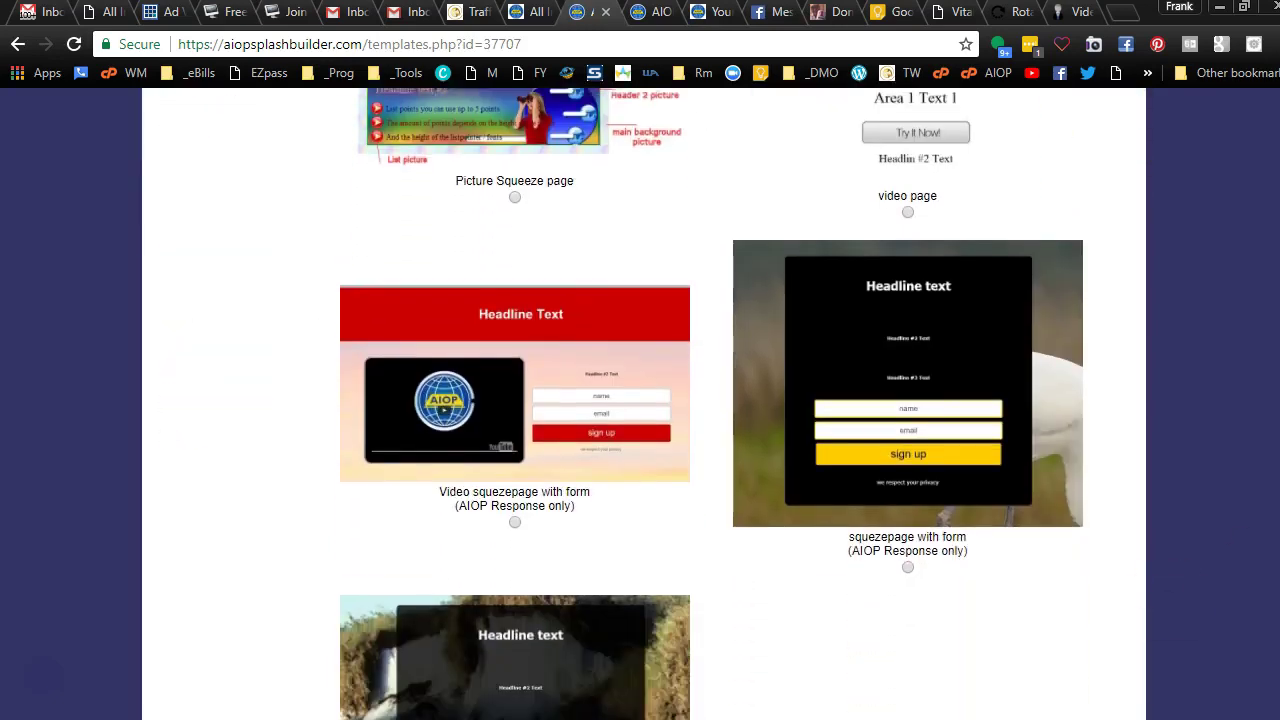
pyautogui.scroll(-5, 640, 400)
pyautogui.click(648, 616)
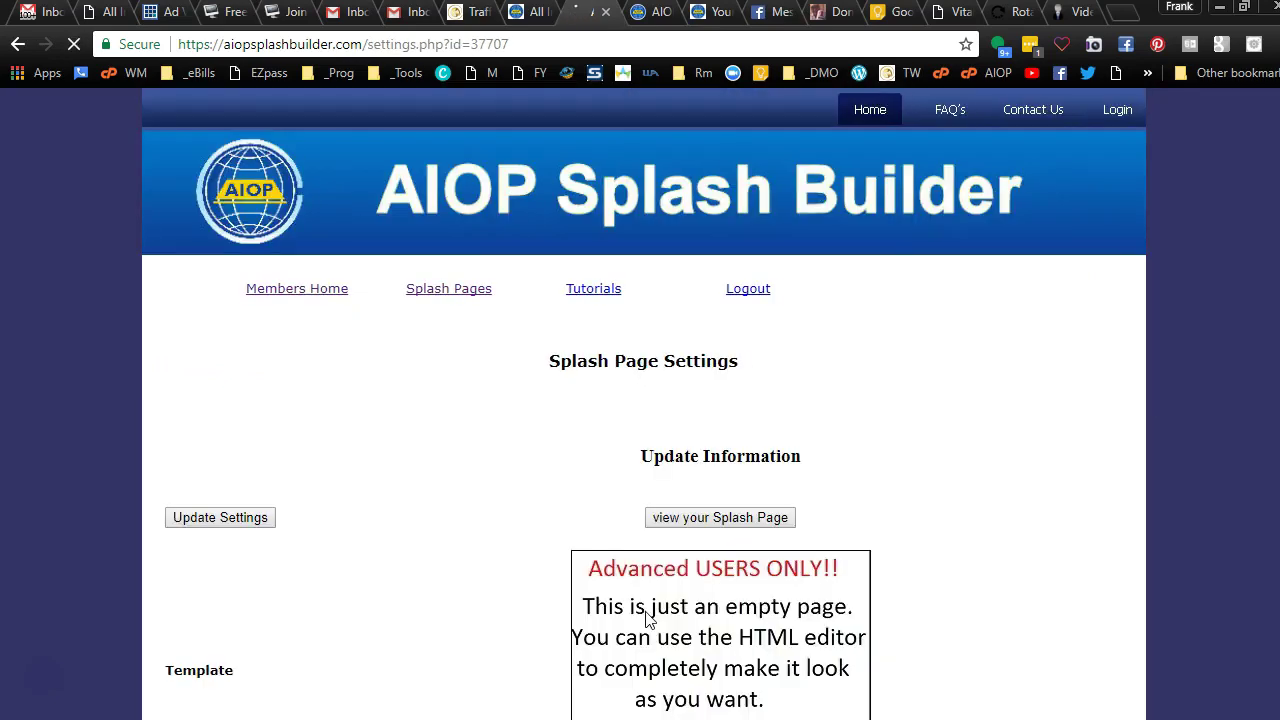
# Step: Enter "Stop surfing for peanuts" as the splash page's meta title and short description
pyautogui.click(745, 557)
pyautogui.scroll(-5, 644, 404)
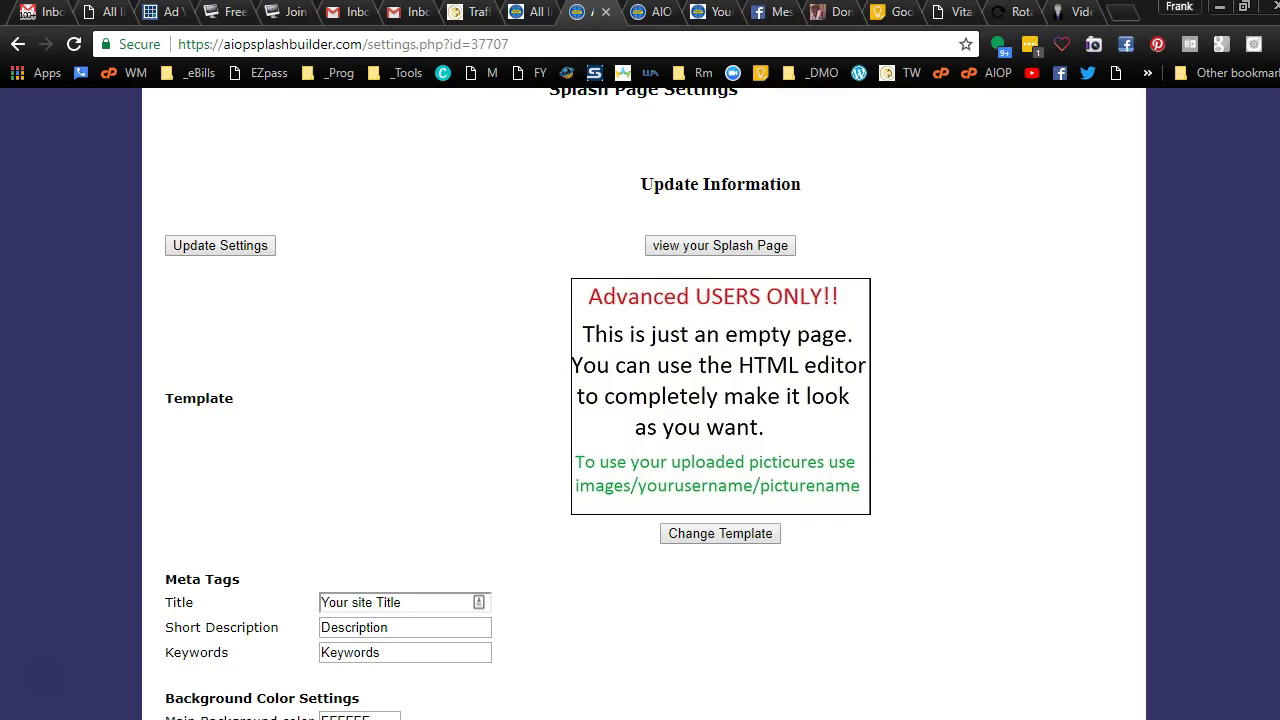
pyautogui.scroll(-1, 644, 404)
pyautogui.click(303, 266)
pyautogui.write('Stop Surfing for pe')
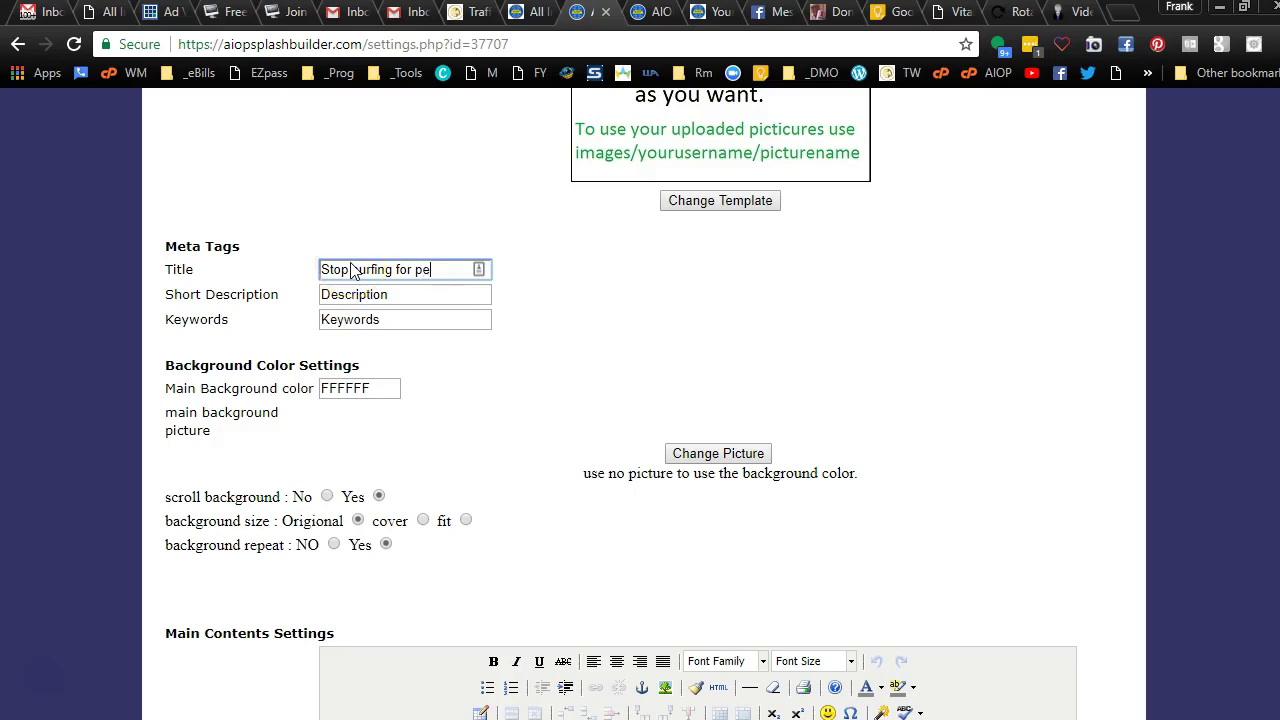
# Step: Open the page for uploading own images for the splash page's main background picture
pyautogui.click(717, 321)
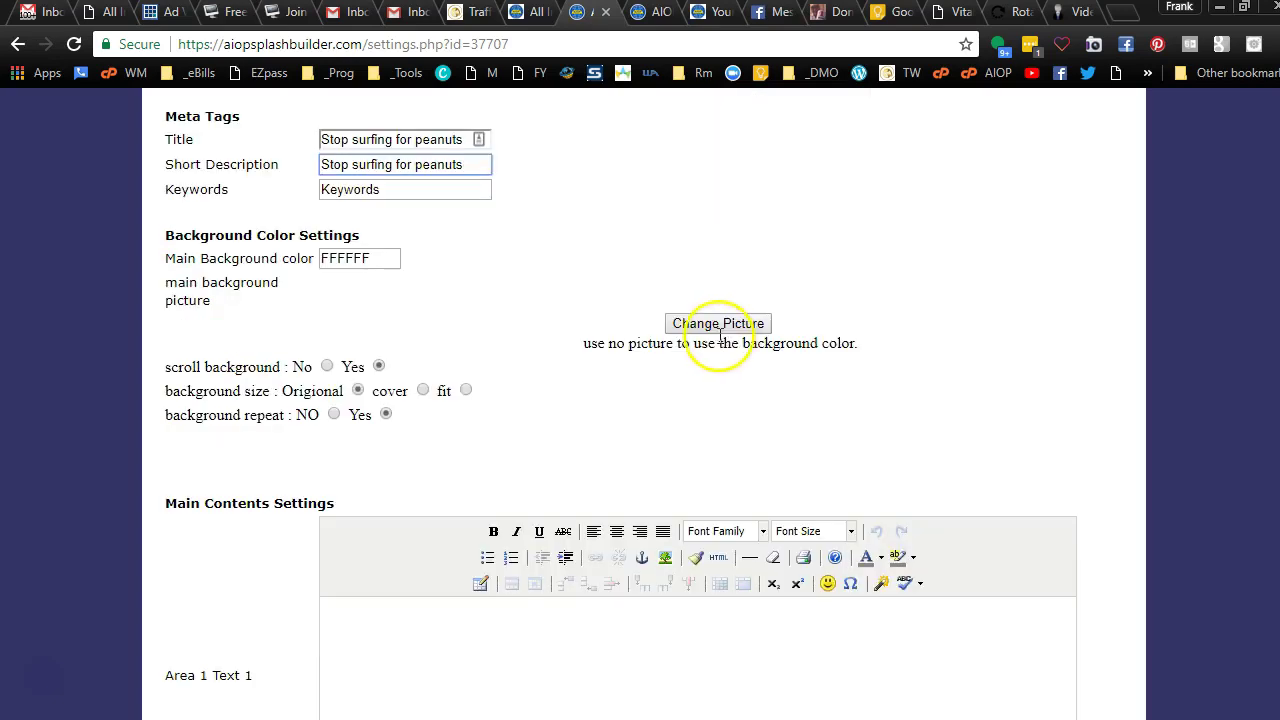
pyautogui.scroll(-1, 747, 400)
pyautogui.scroll(-1, 747, 400)
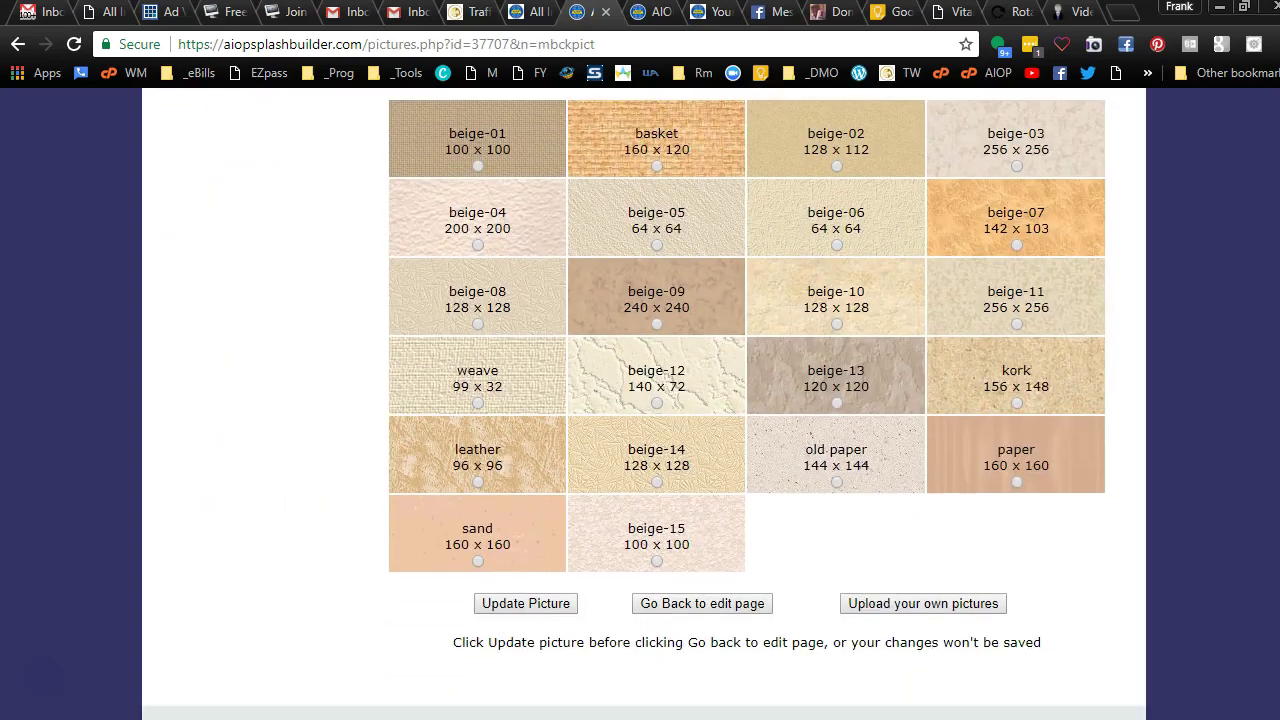
pyautogui.click(900, 605)
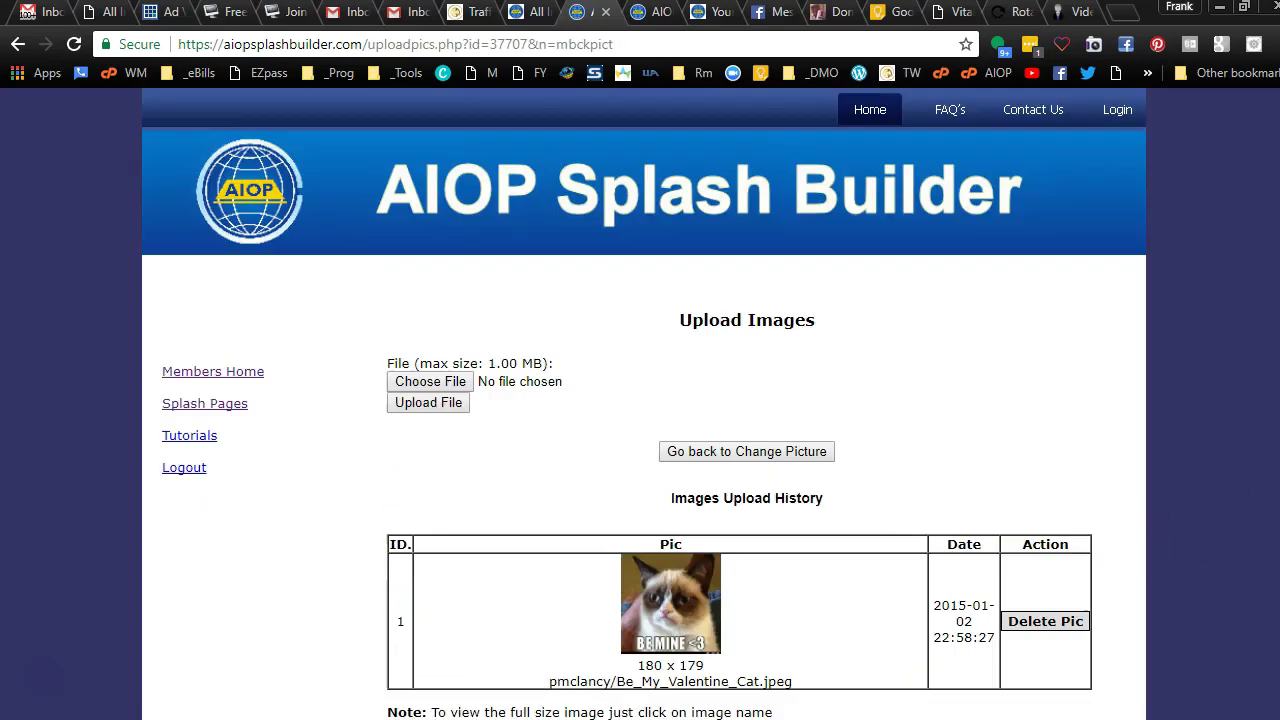
pyautogui.scroll(-1, 640, 400)
pyautogui.click(427, 336)
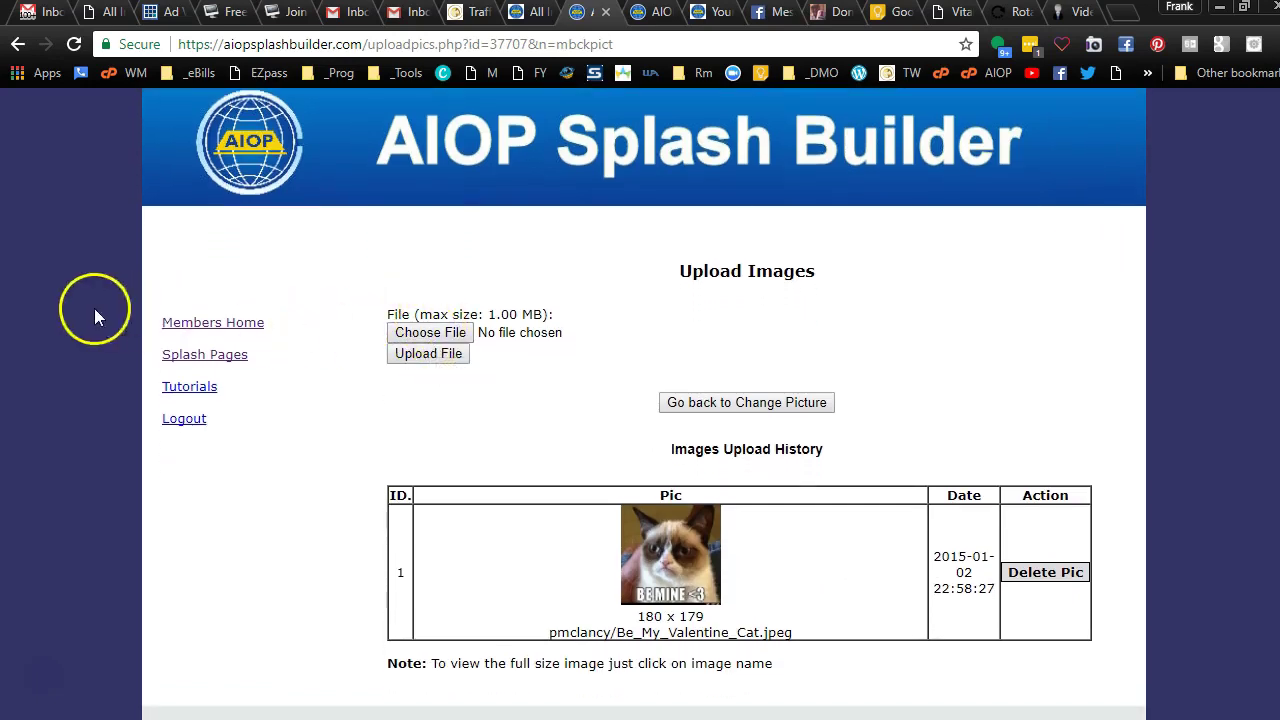
# Step: Switch to the other browser window and open splash2-background.jpg from the splashpages index
pyautogui.moveTo(0, 290)
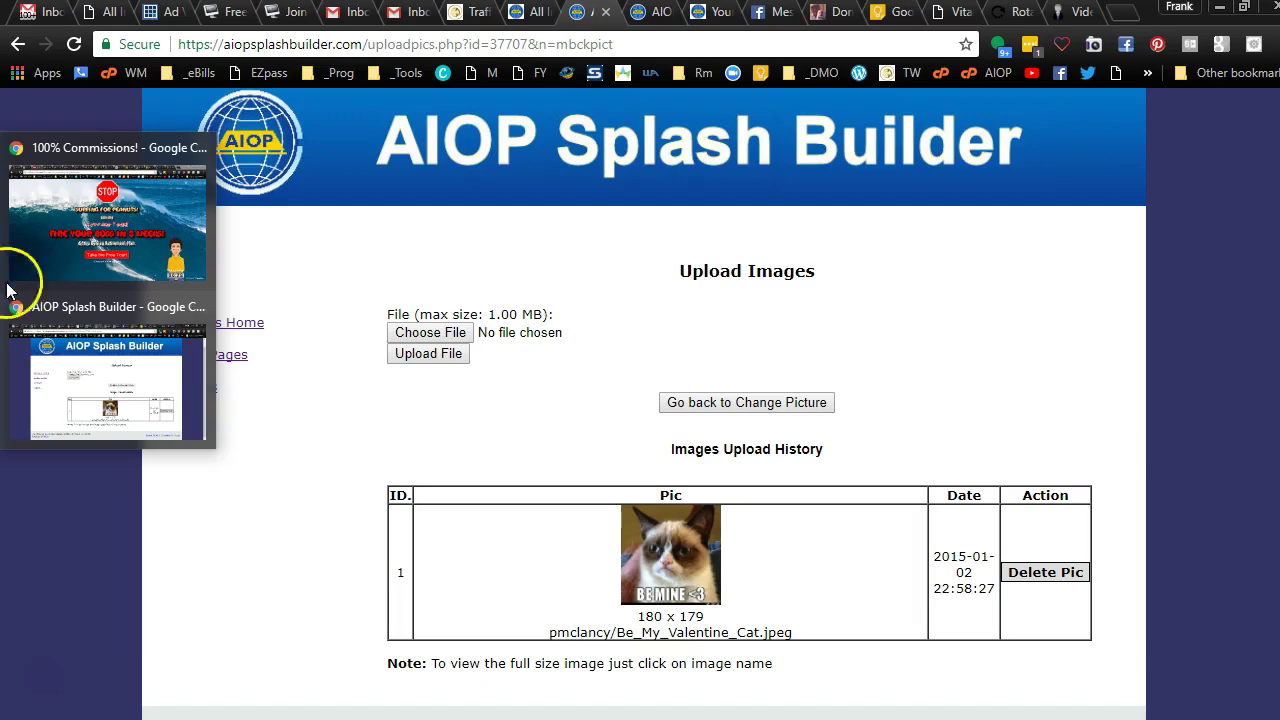
pyautogui.click(81, 239)
pyautogui.click(42, 14)
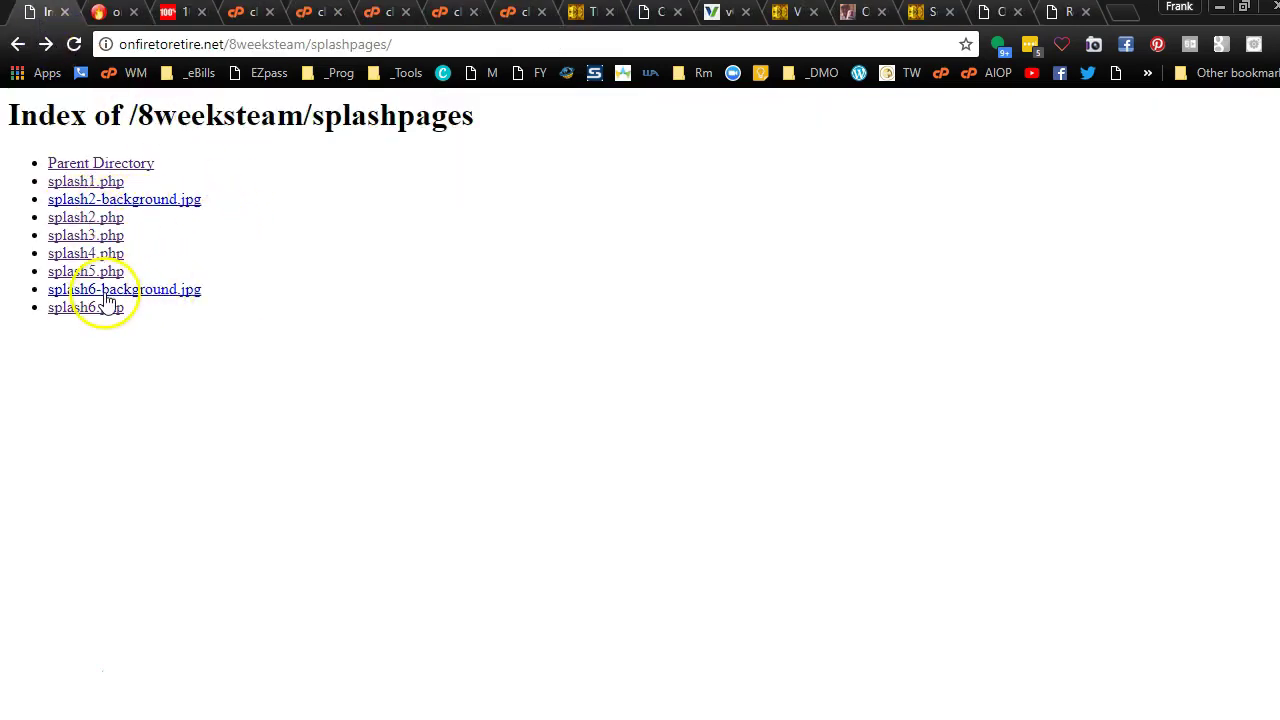
pyautogui.click(159, 205)
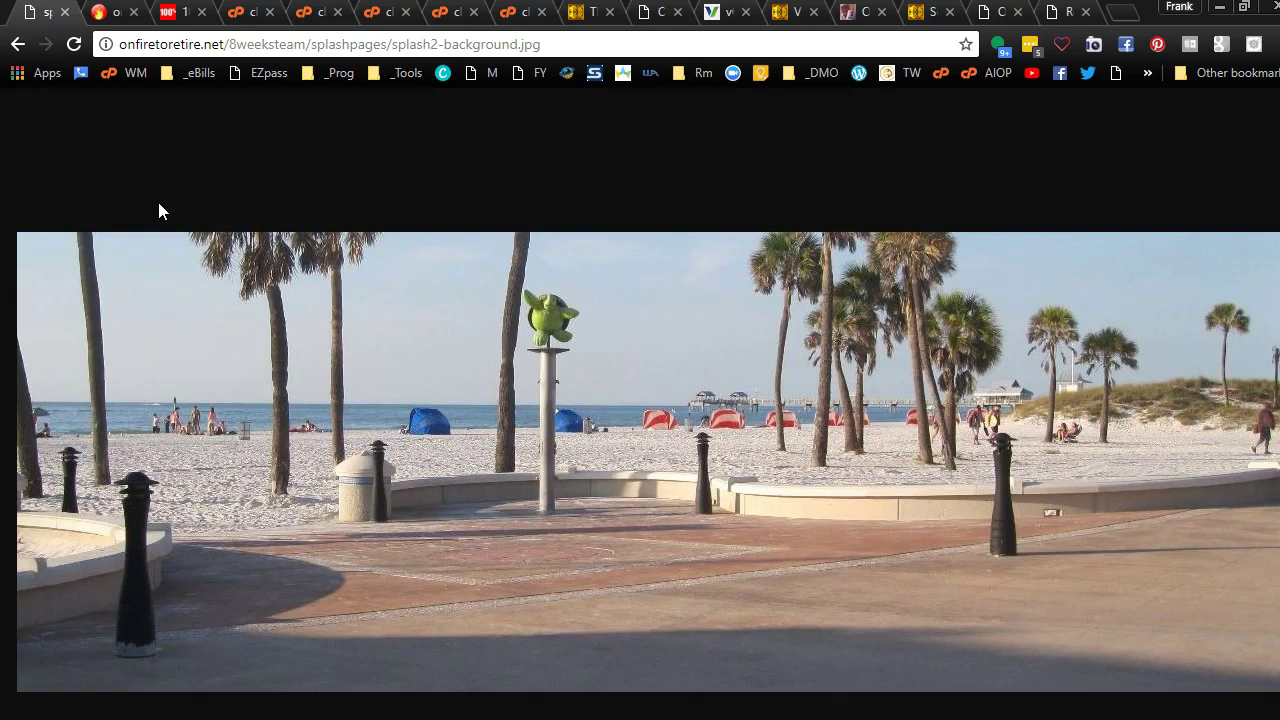
# Step: Save the beach image as the JPEG splash2-background in the Backgrounds folder under Pictures > _IMAGES
pyautogui.rightClick(586, 307)
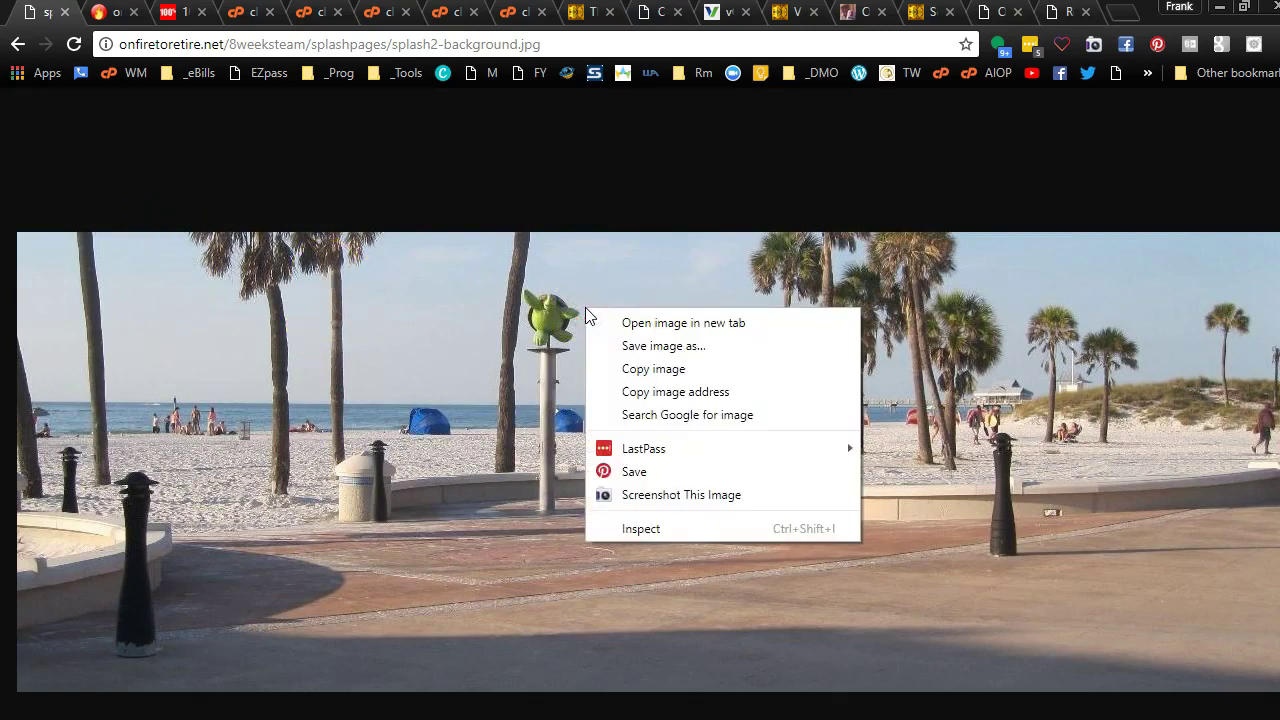
pyautogui.click(650, 345)
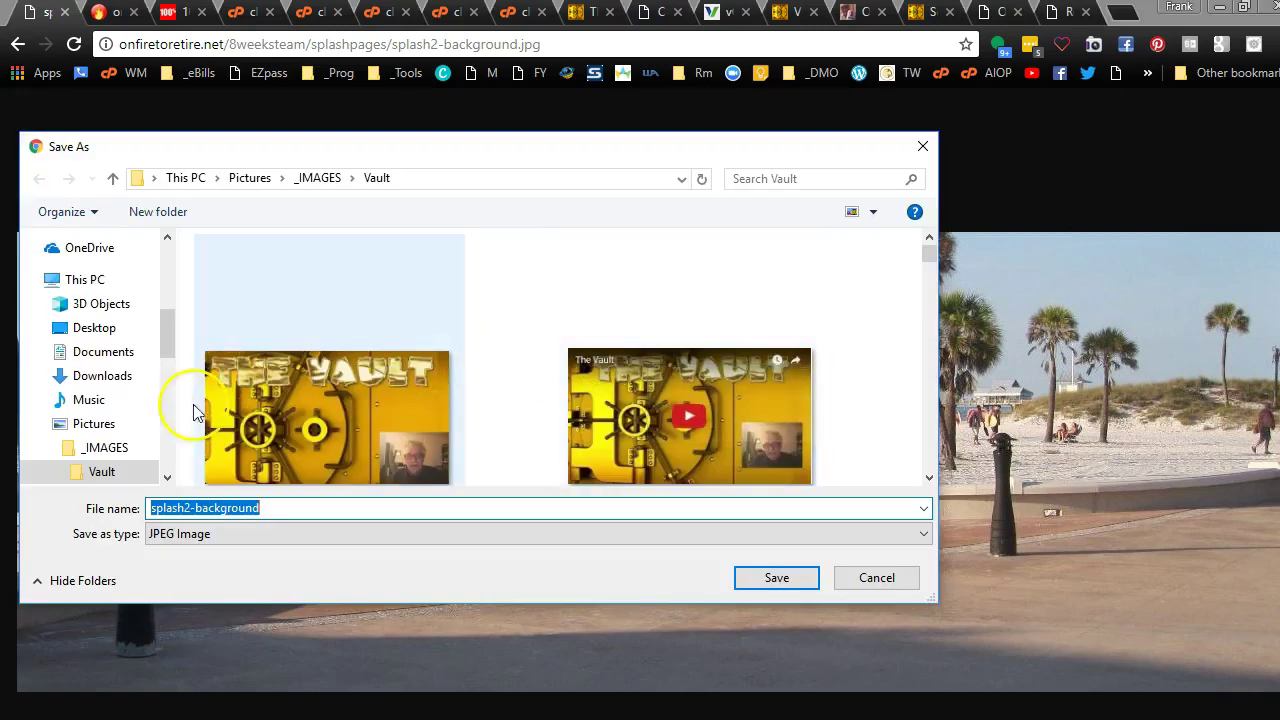
pyautogui.click(94, 423)
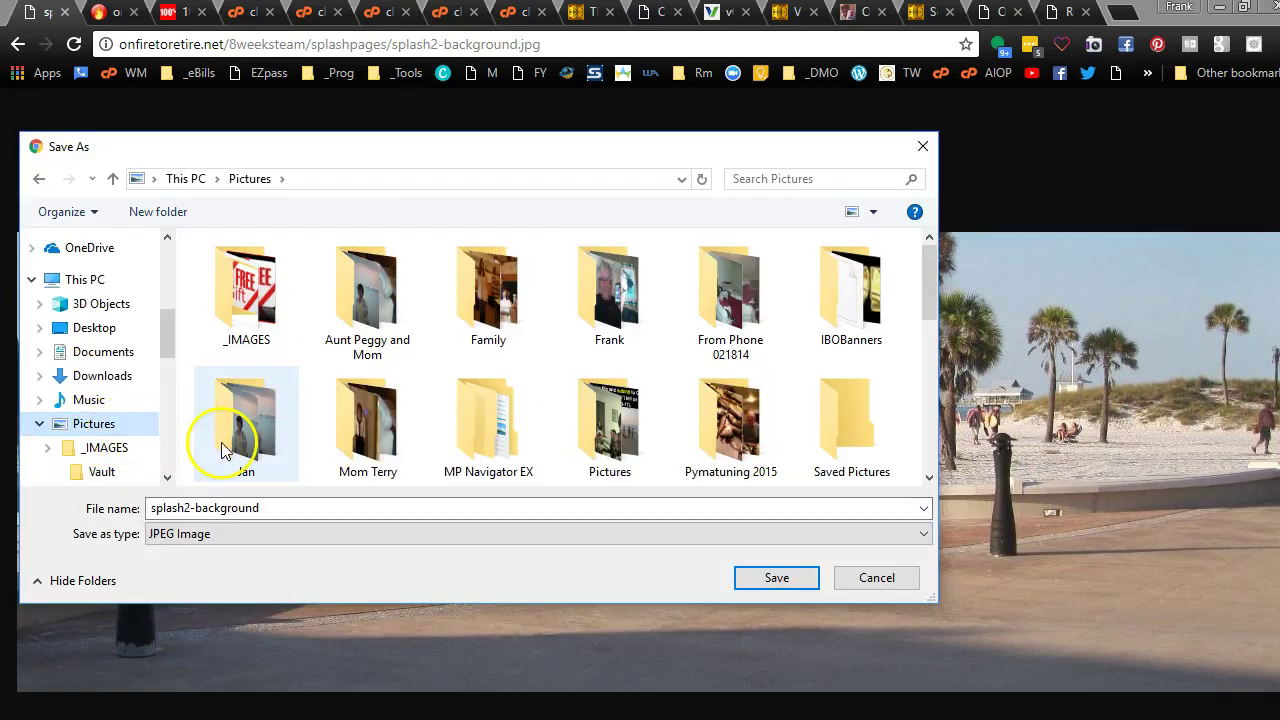
pyautogui.doubleClick(275, 315)
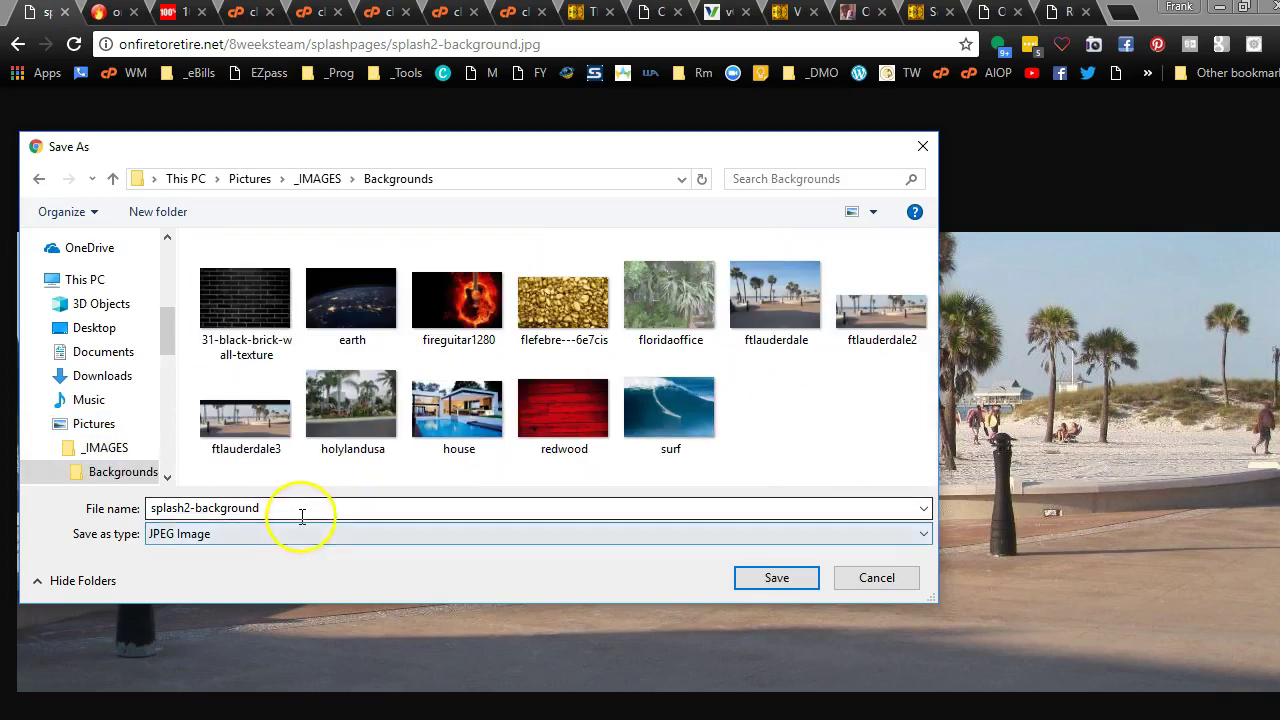
pyautogui.click(755, 578)
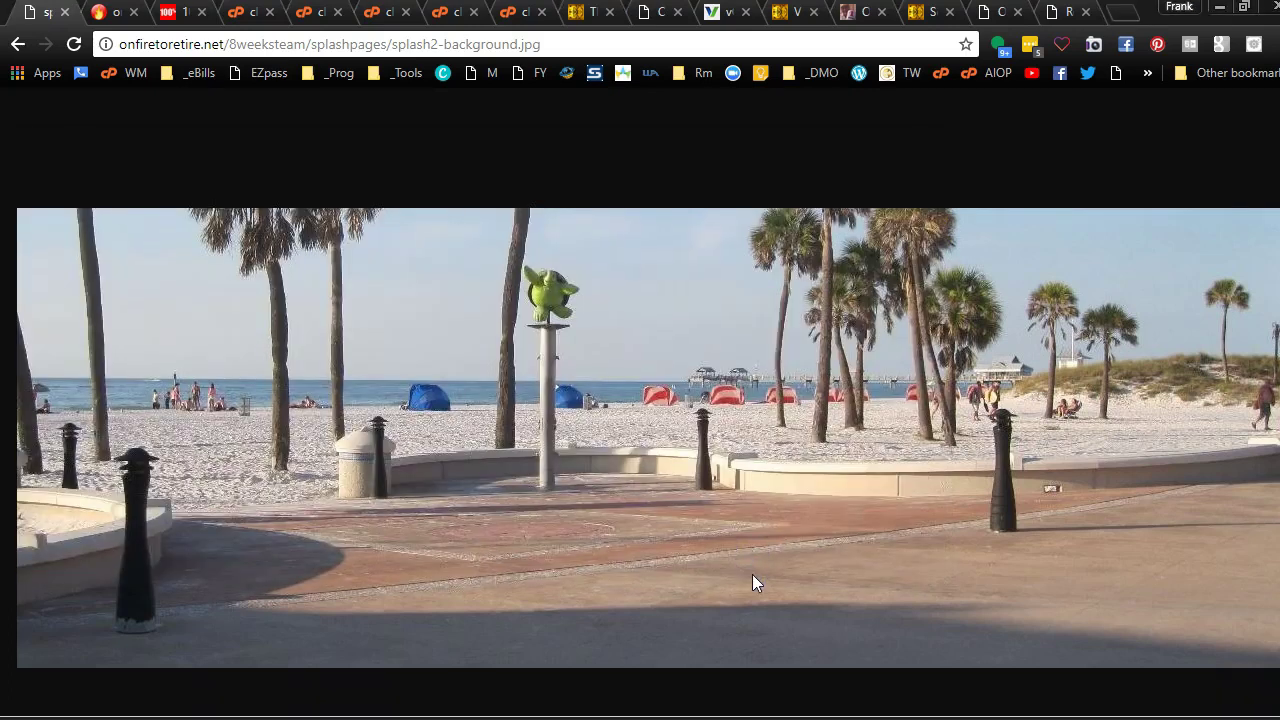
# Step: Return to the AIOP Splash Builder window and upload splash2-background from the Backgrounds folder
pyautogui.click(718, 561)
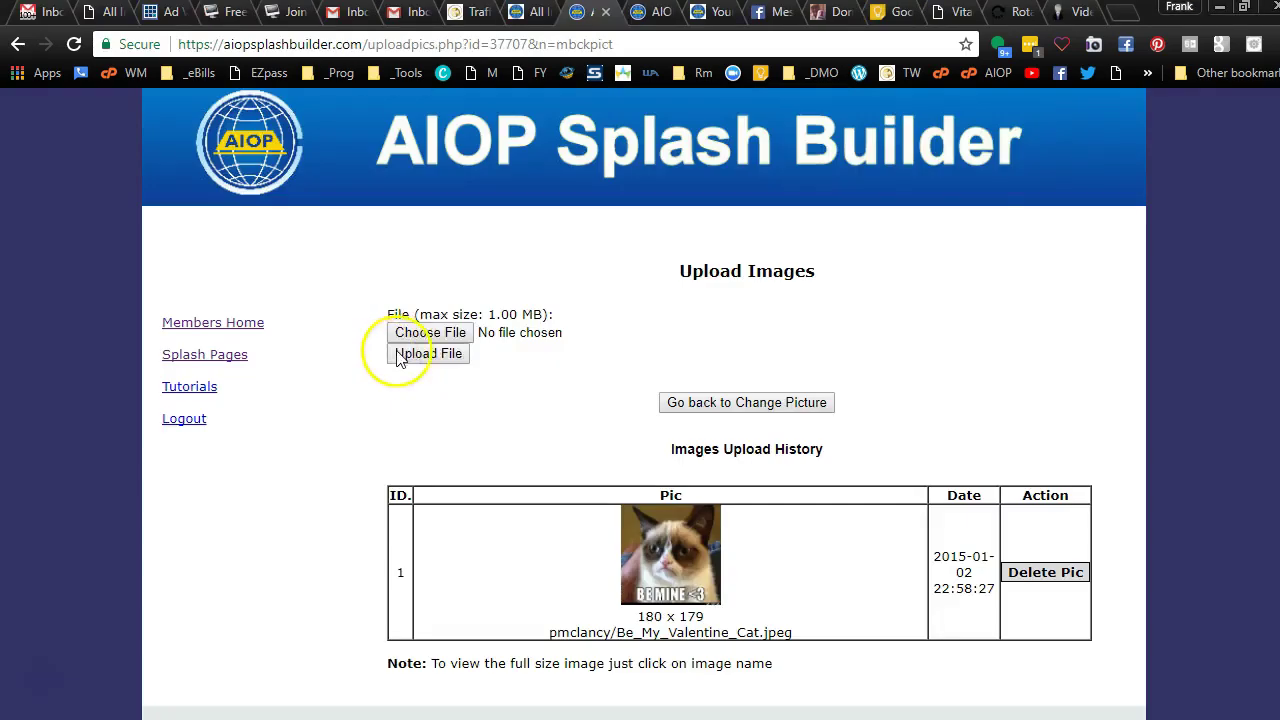
pyautogui.click(432, 356)
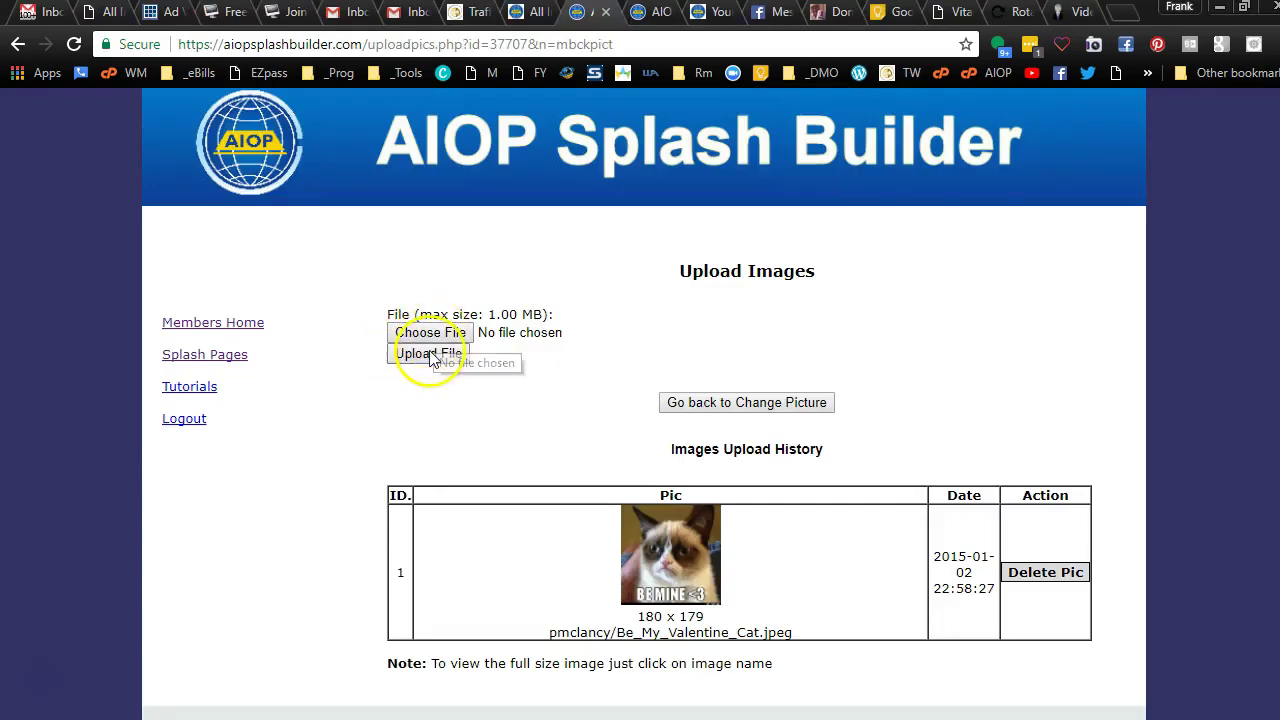
pyautogui.click(432, 340)
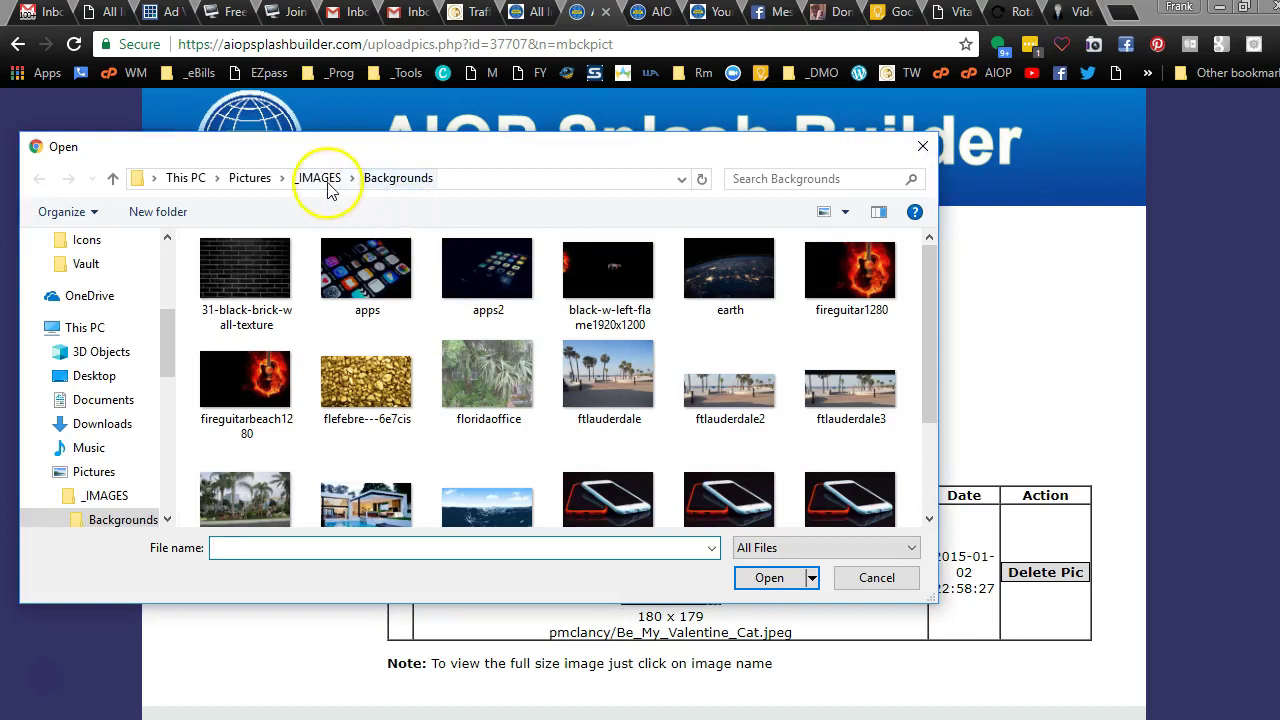
pyautogui.moveTo(928, 297); pyautogui.dragTo(931, 412)
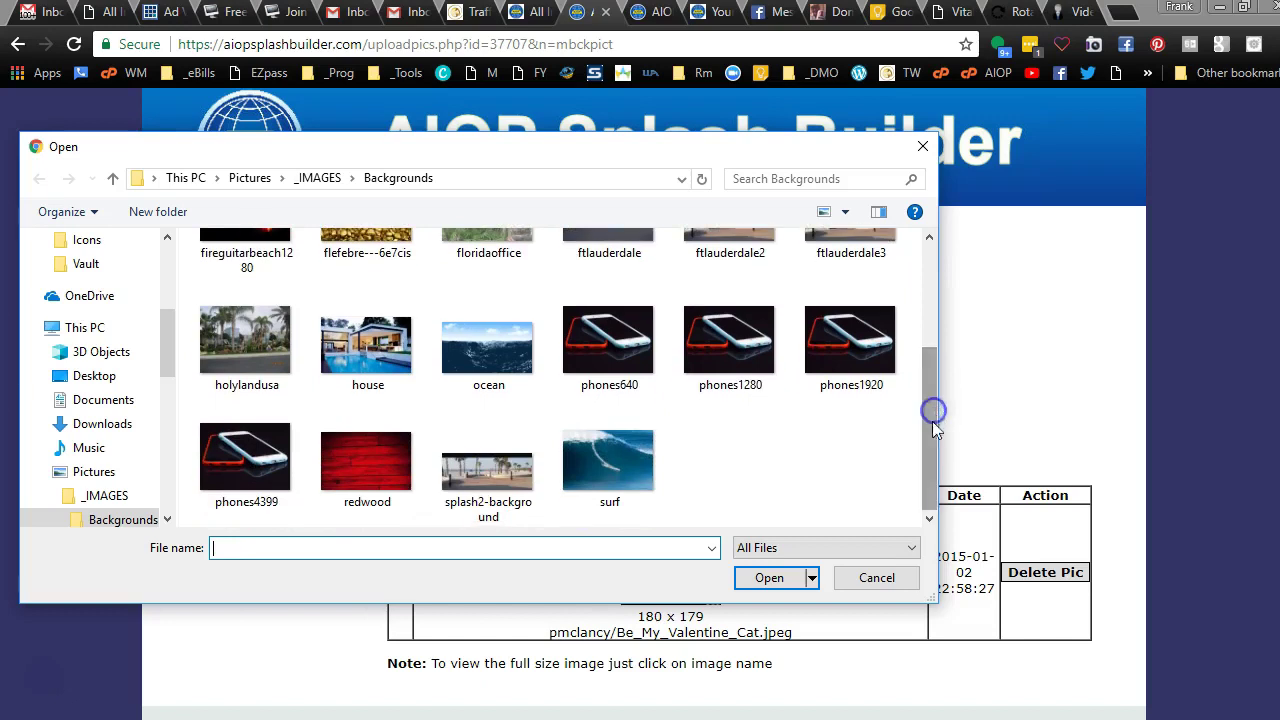
pyautogui.click(501, 481)
pyautogui.click(779, 580)
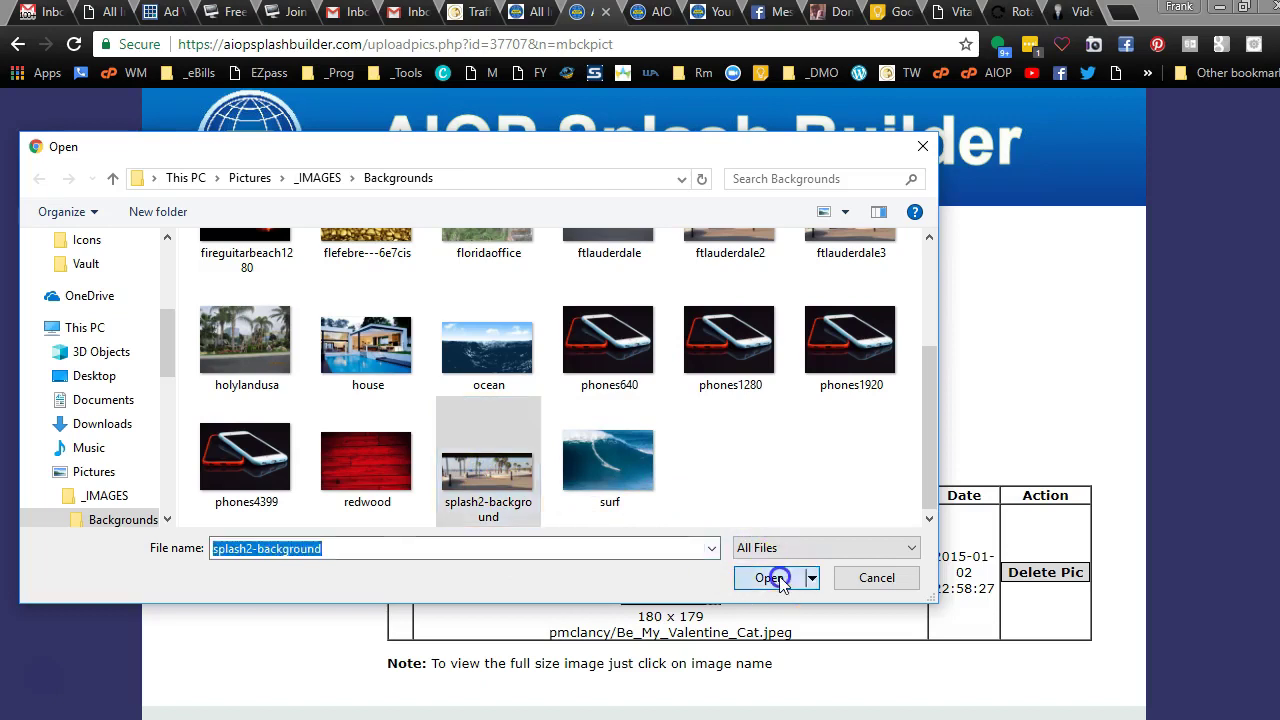
pyautogui.click(444, 356)
# Step: Set splash2-background.jpg from the uploaded pictures category as the background picture and go back to the edit page
pyautogui.scroll(-1, 738, 625)
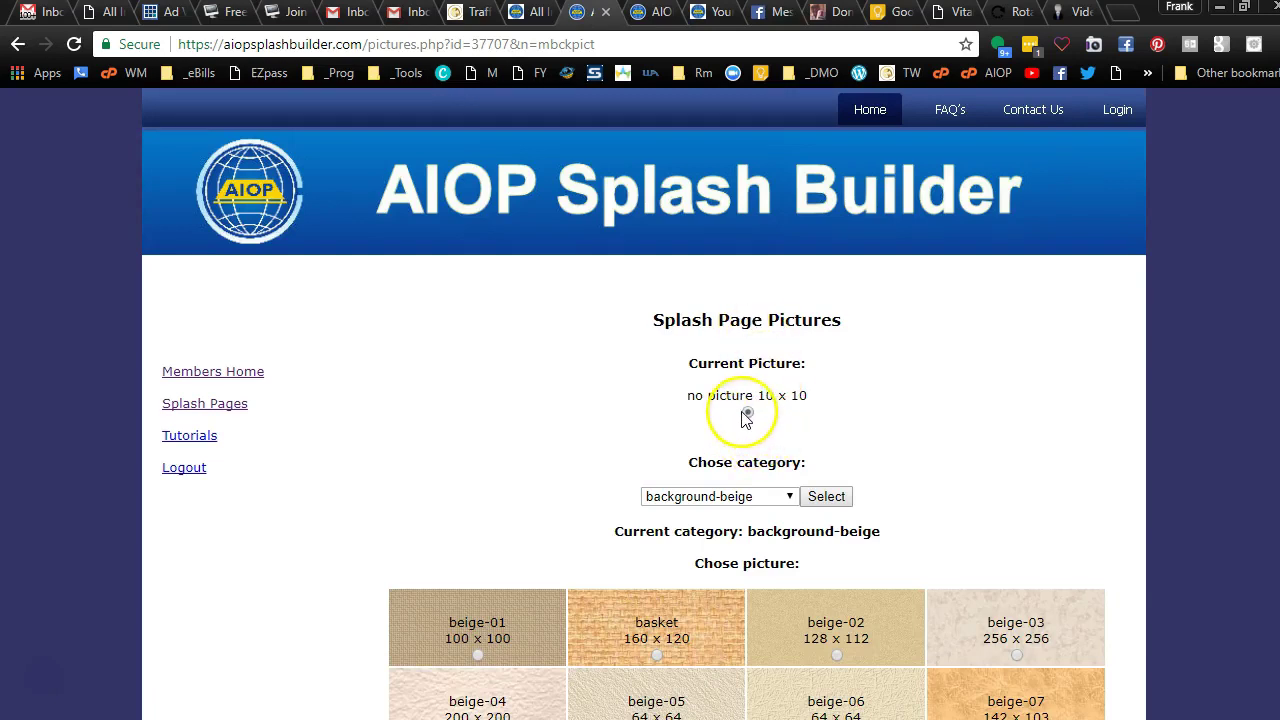
pyautogui.click(791, 497)
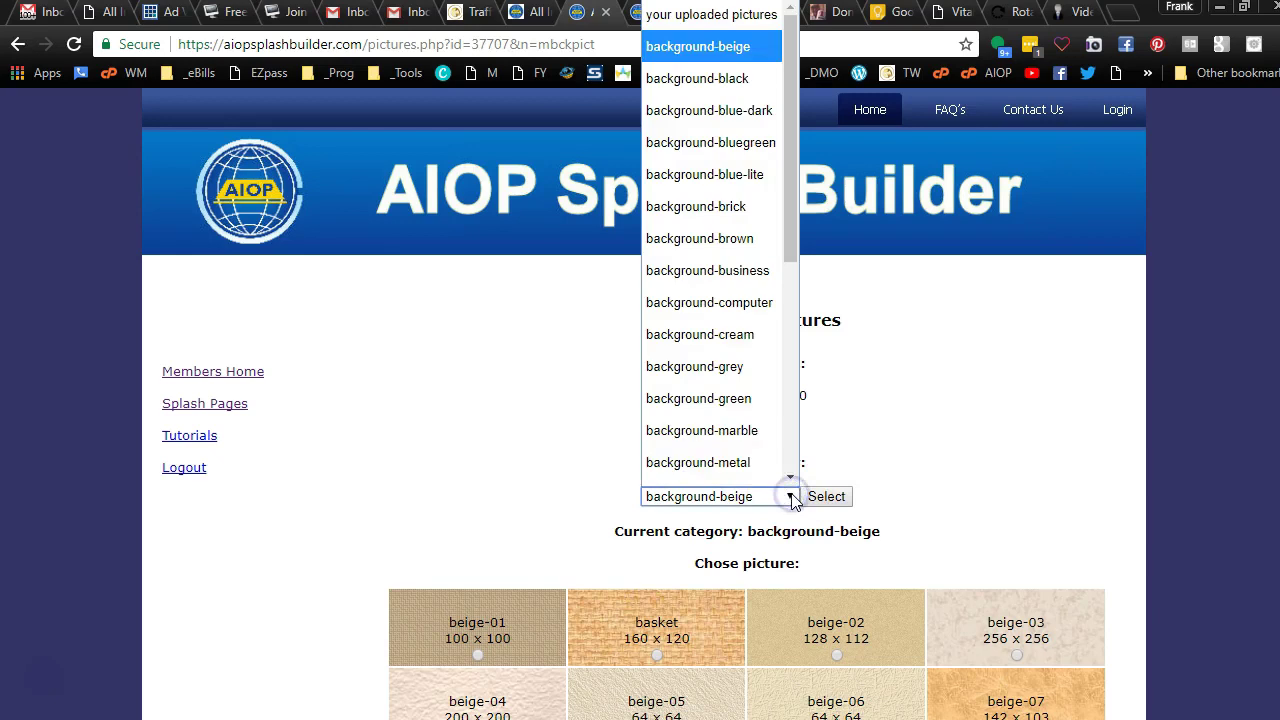
pyautogui.click(788, 250)
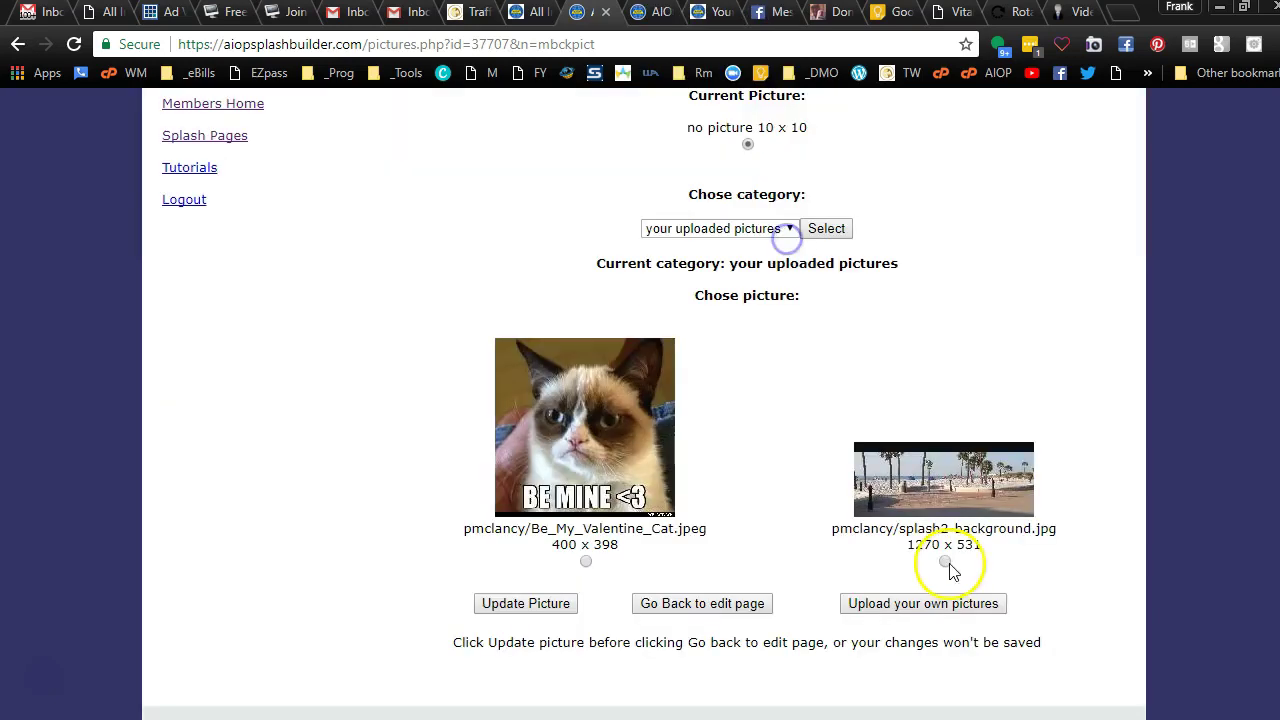
pyautogui.click(527, 604)
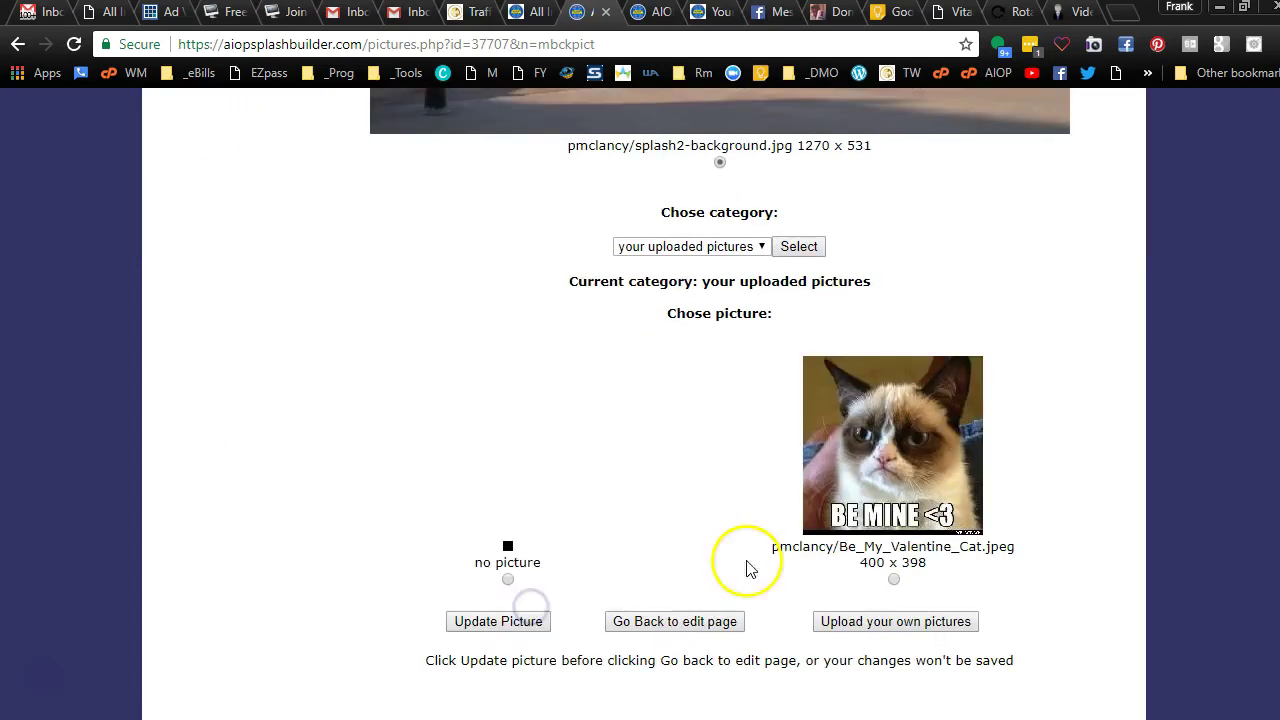
pyautogui.click(657, 624)
# Step: Set scroll background and background repeat to No, keep the original background size, and update the page settings
pyautogui.scroll(3, 1276, 600)
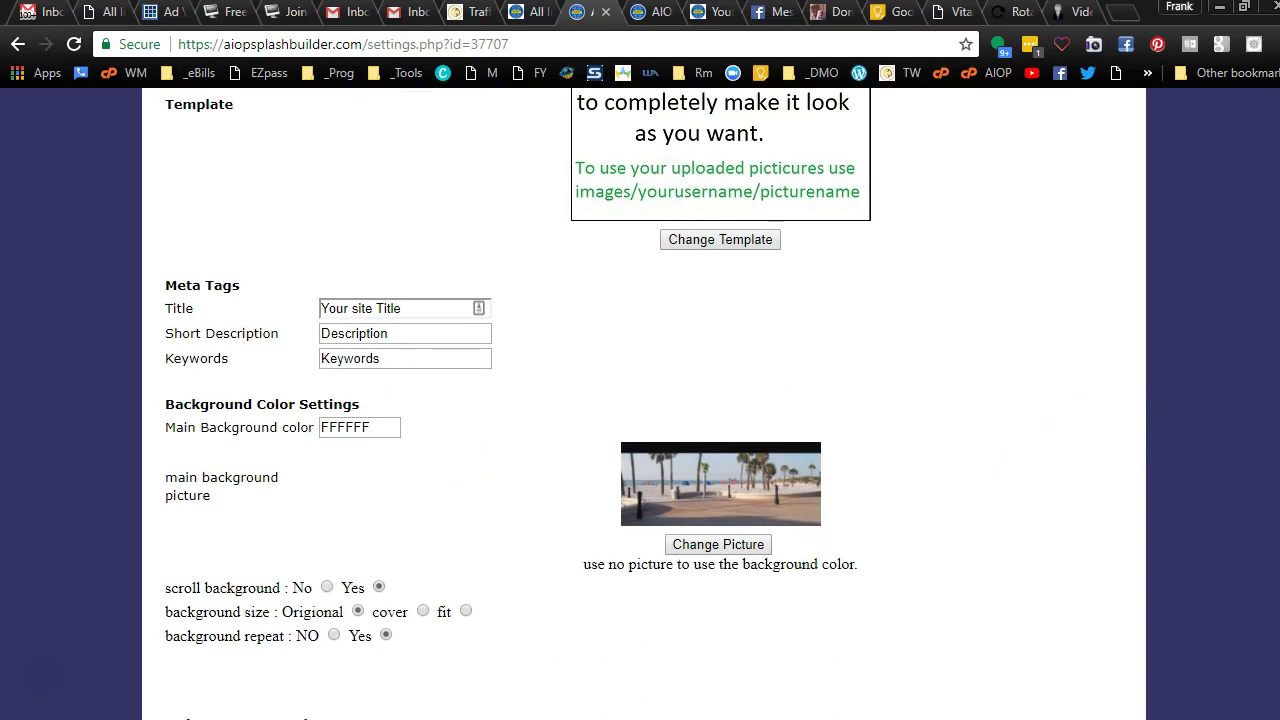
pyautogui.scroll(-1, 1050, 480)
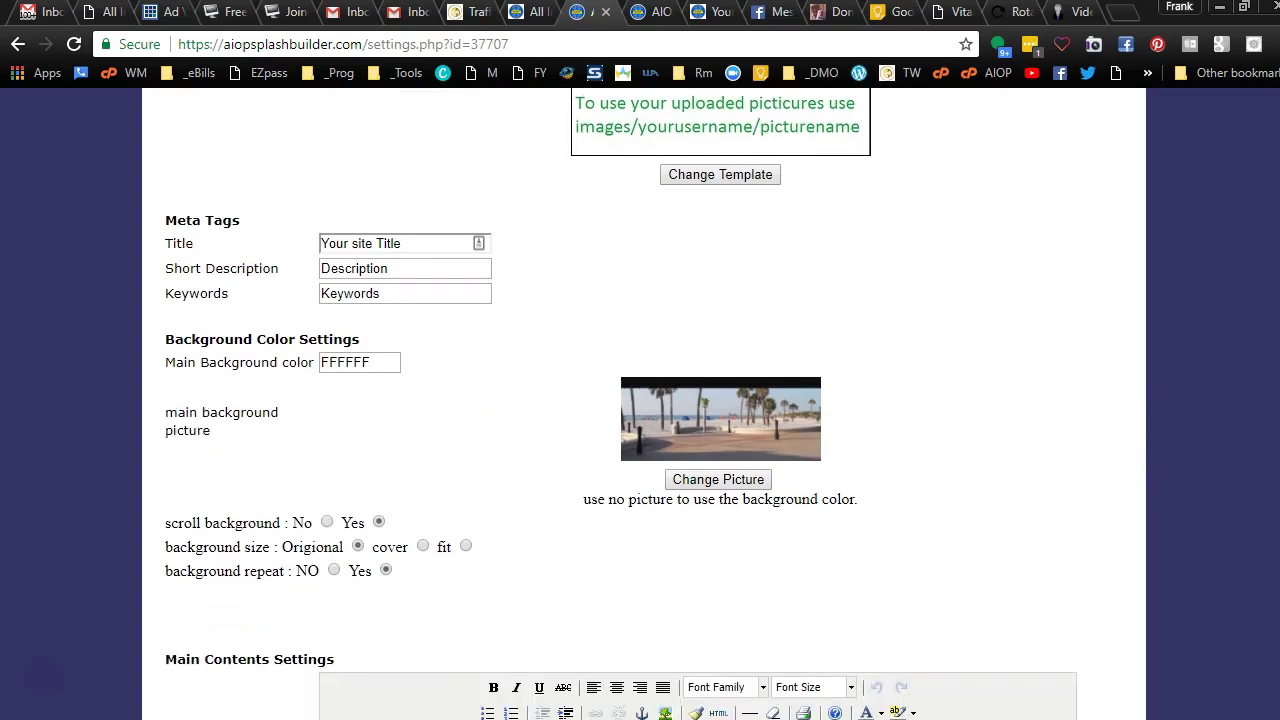
pyautogui.click(327, 522)
pyautogui.scroll(-5, 800, 575)
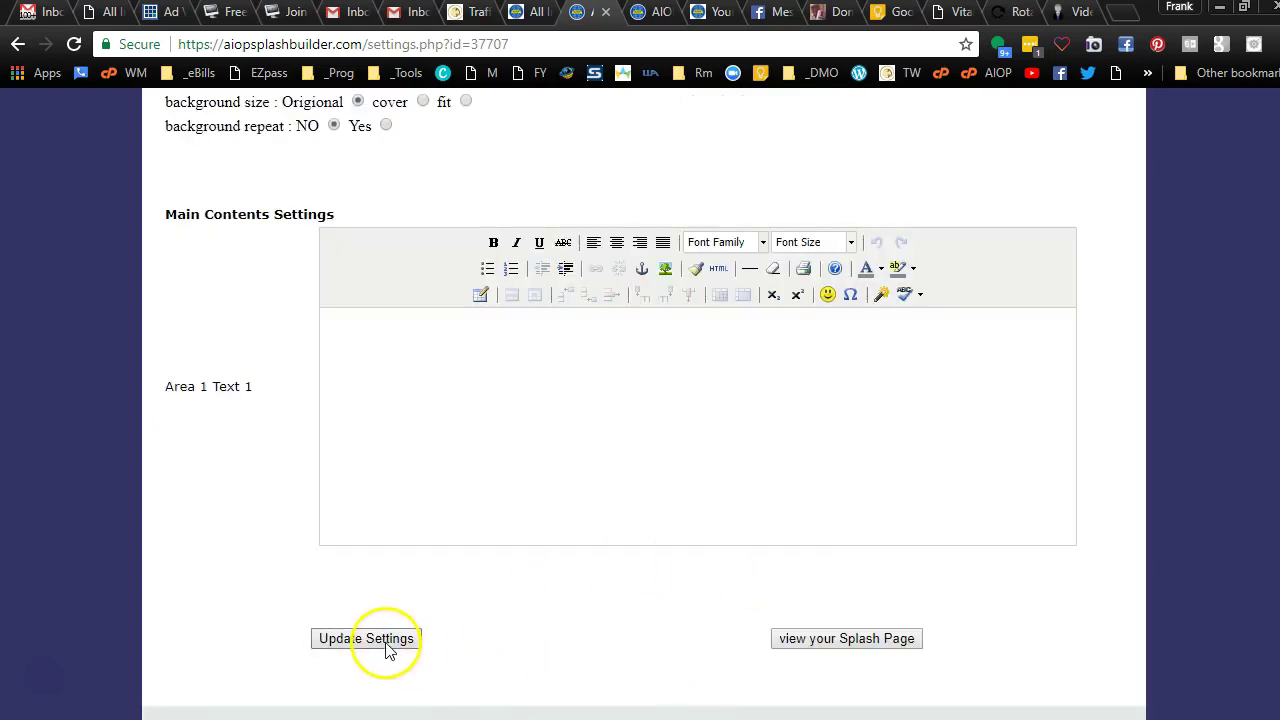
pyautogui.click(389, 643)
# Step: Switch to the other browser window and open the existing splash2.php from the splashpages index for reference
pyautogui.scroll(-1, 1274, 494)
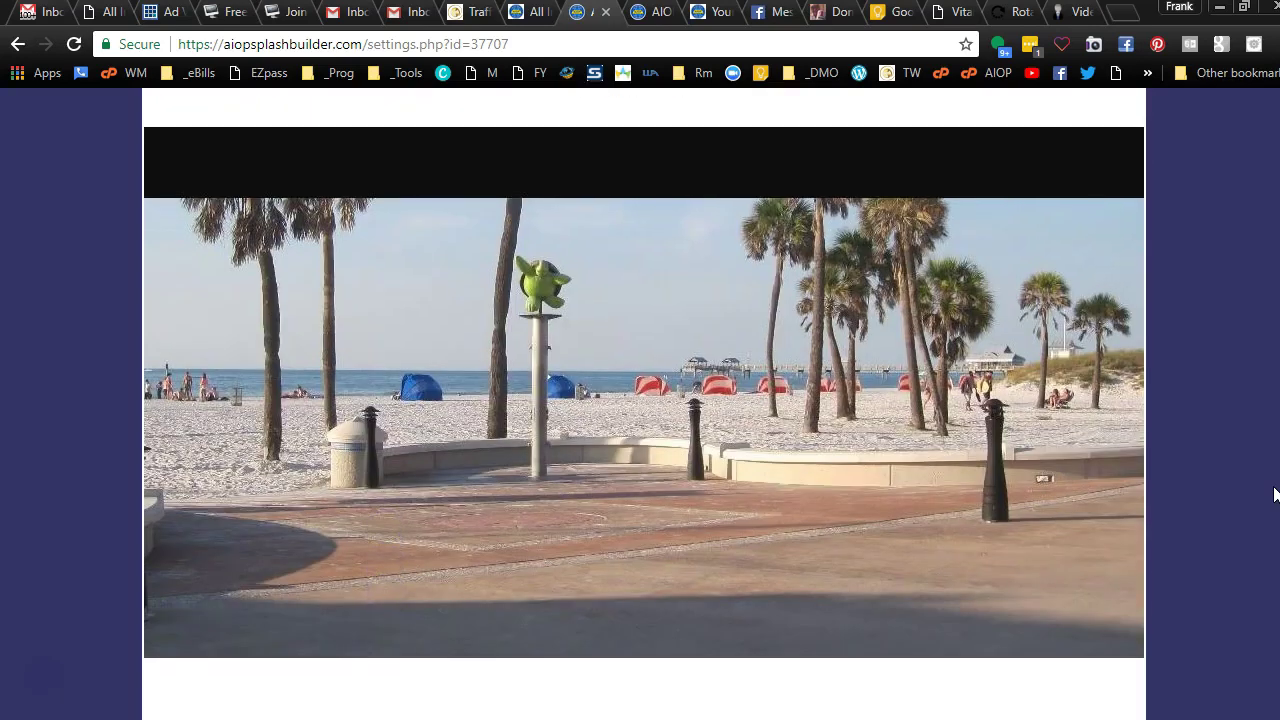
pyautogui.scroll(8, 1274, 494)
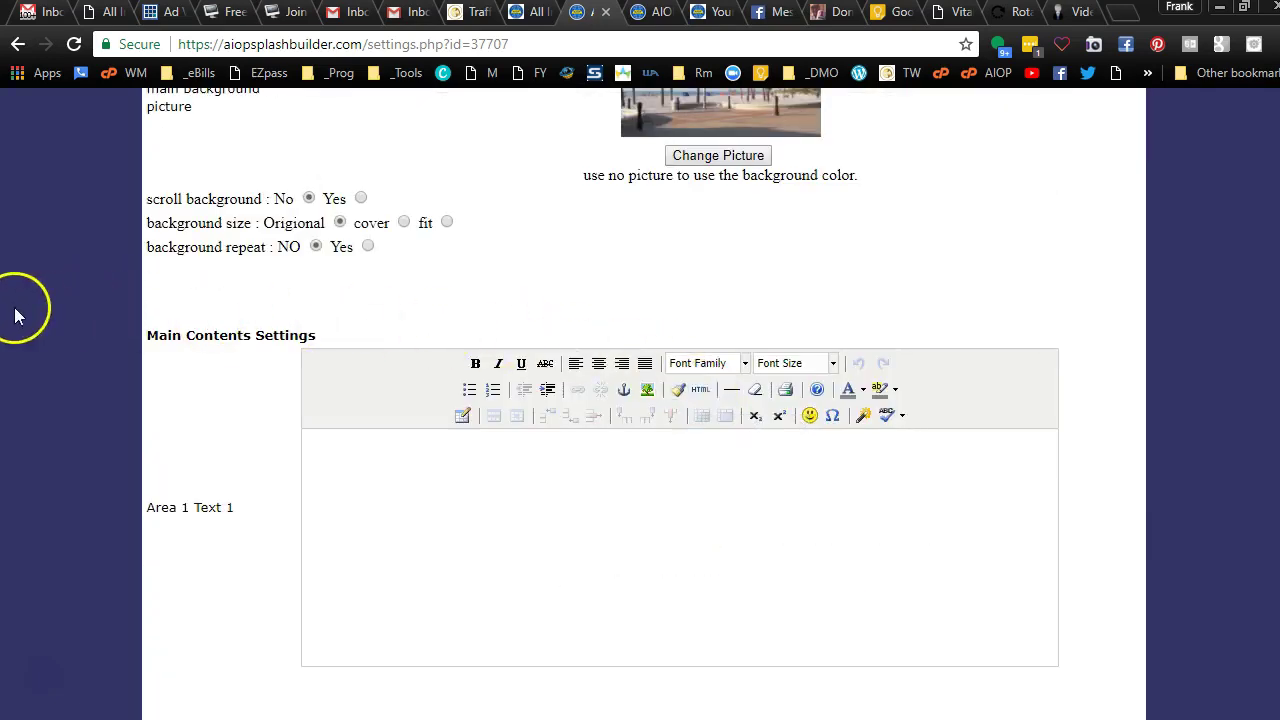
pyautogui.hotkey('alt', 'Tab')
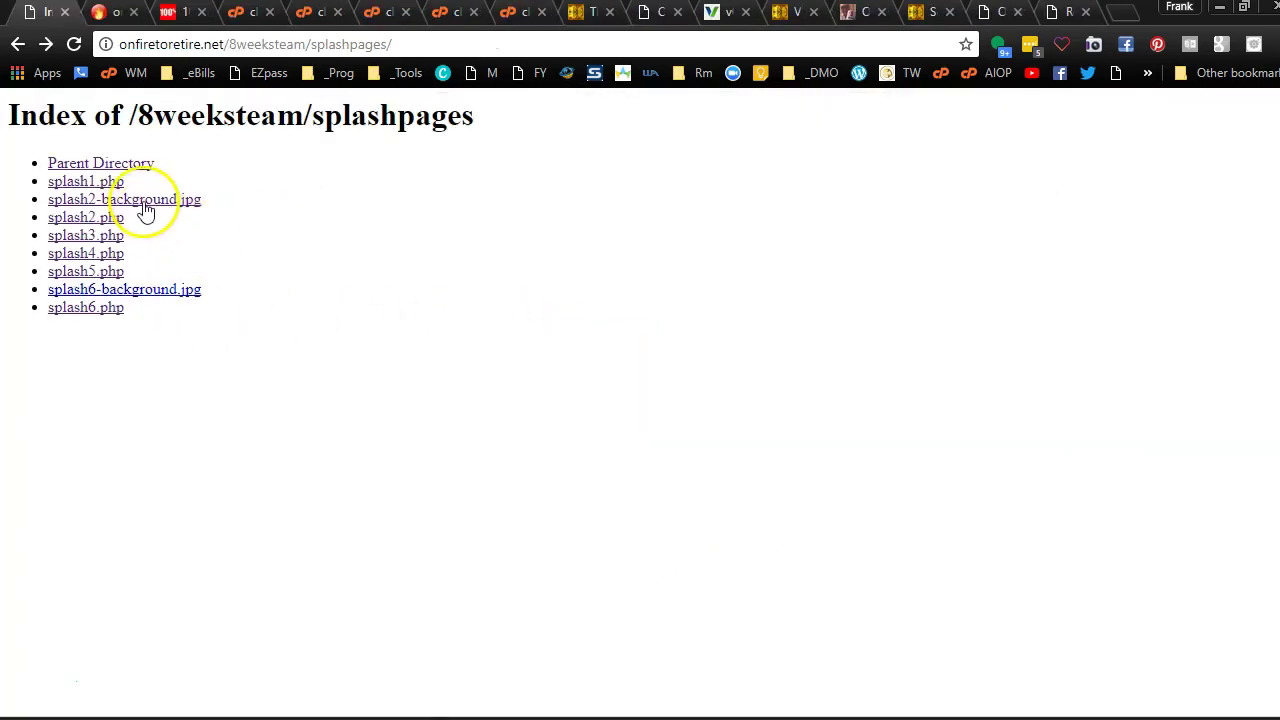
pyautogui.click(80, 217)
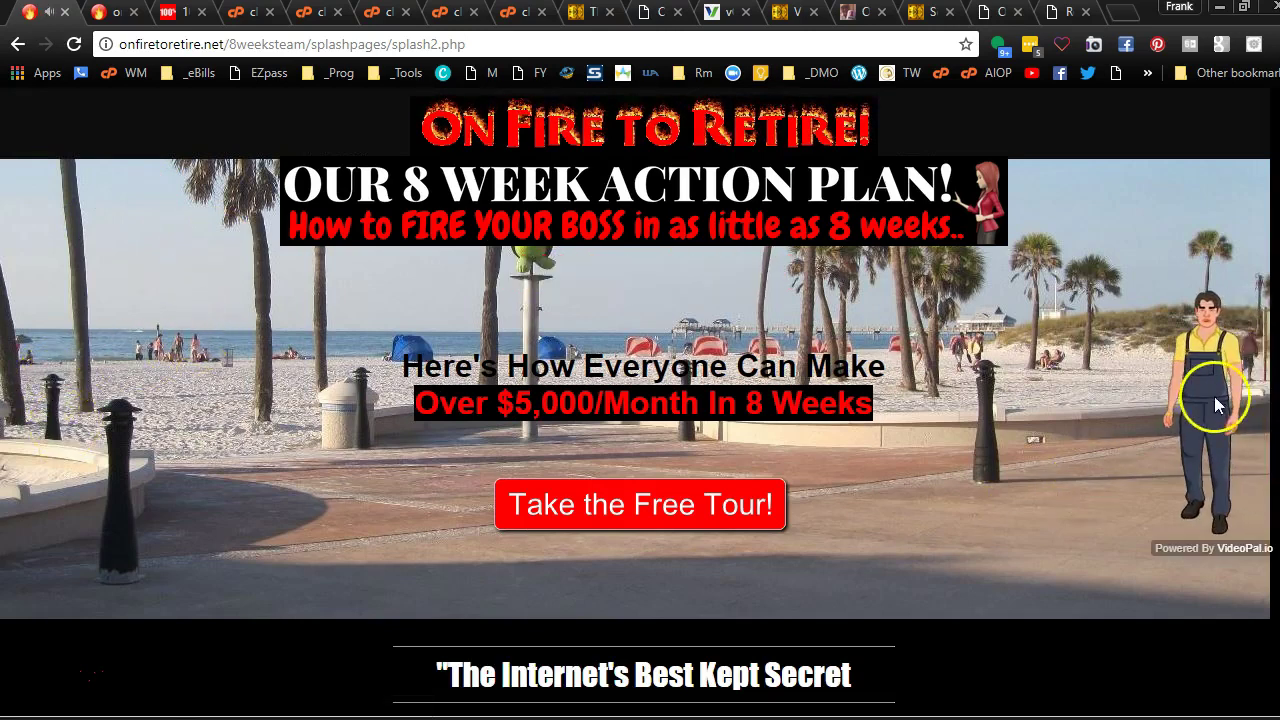
# Step: Pause the talking video avatar on splash2.php, open the page's source, and copy all of its code
pyautogui.click(927, 303)
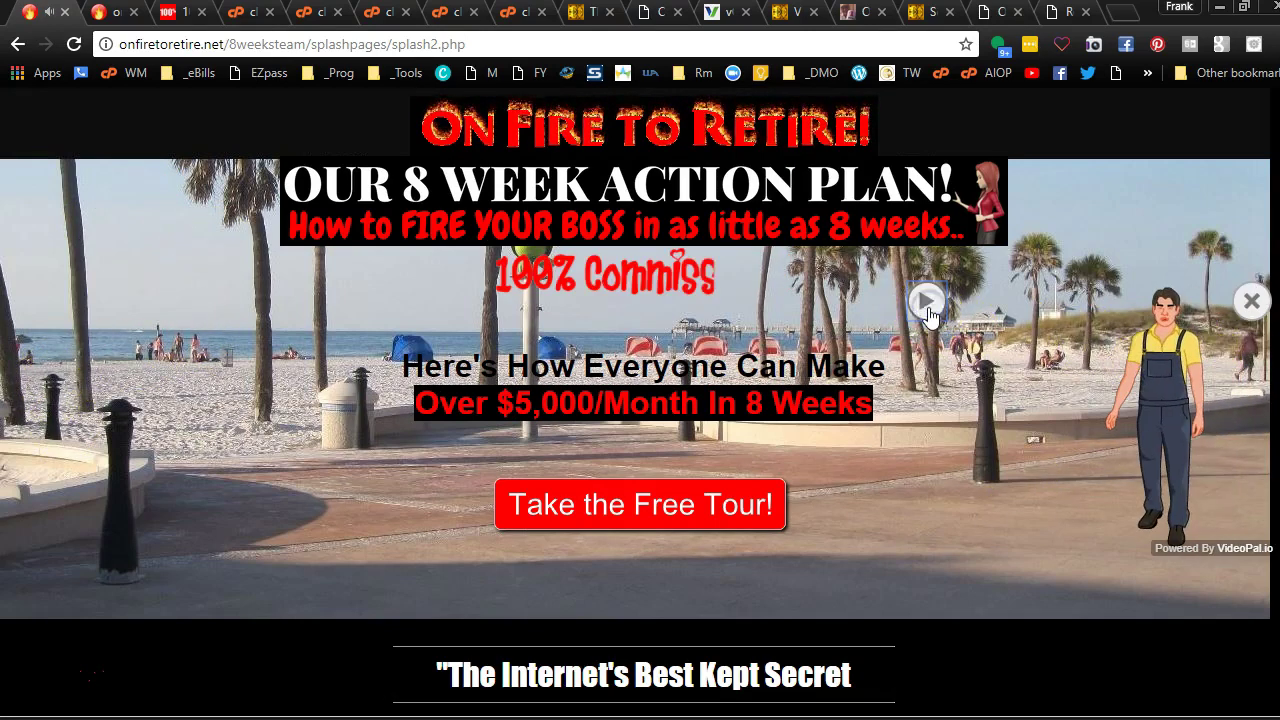
pyautogui.click(56, 362)
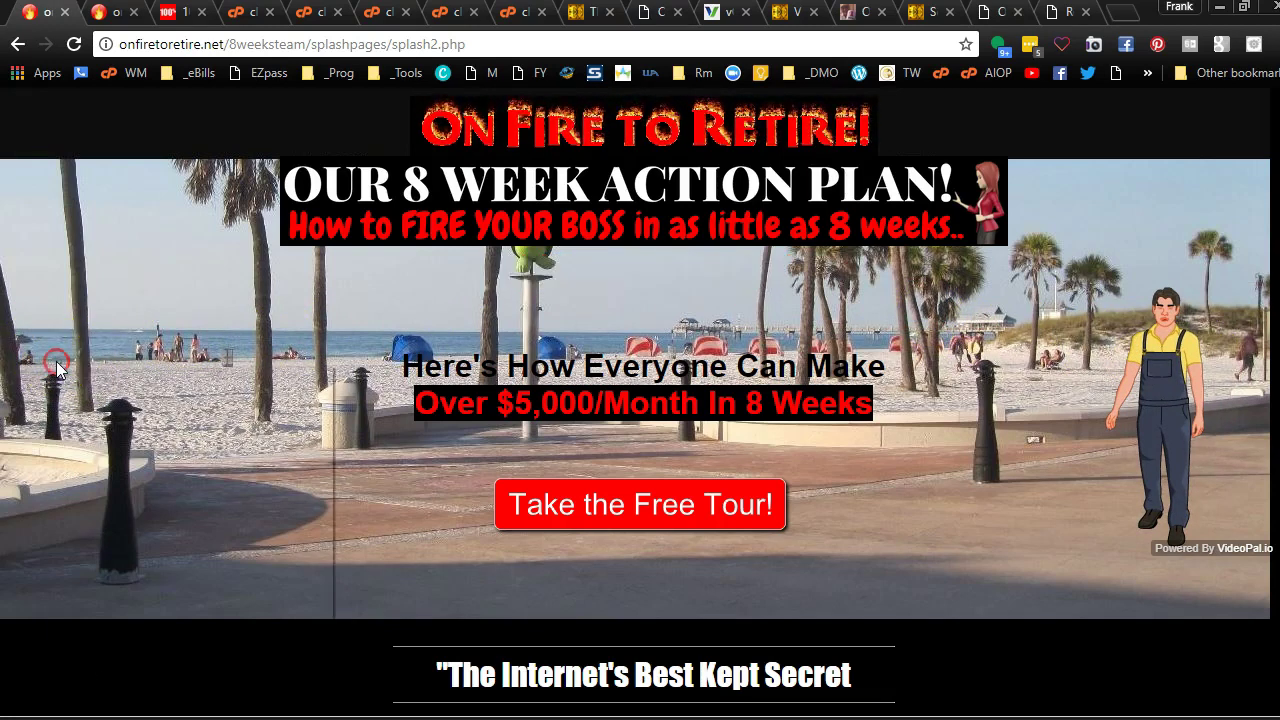
pyautogui.rightClick(56, 361)
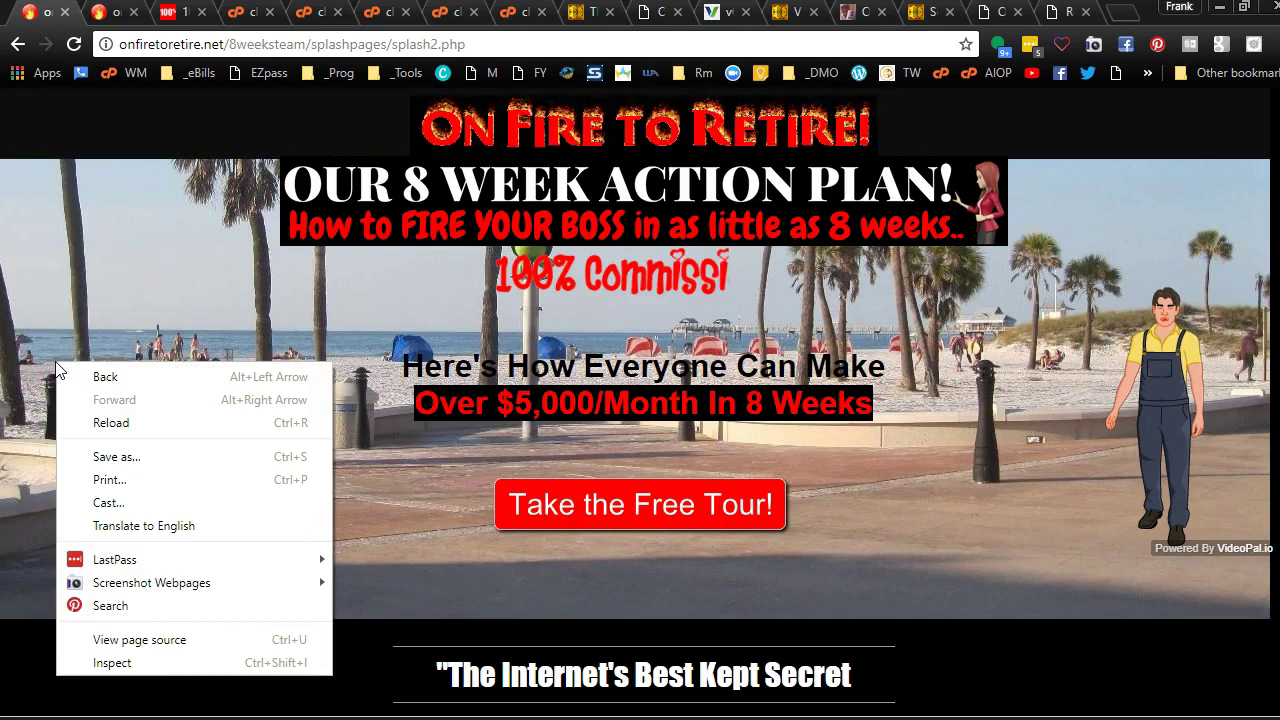
pyautogui.click(138, 641)
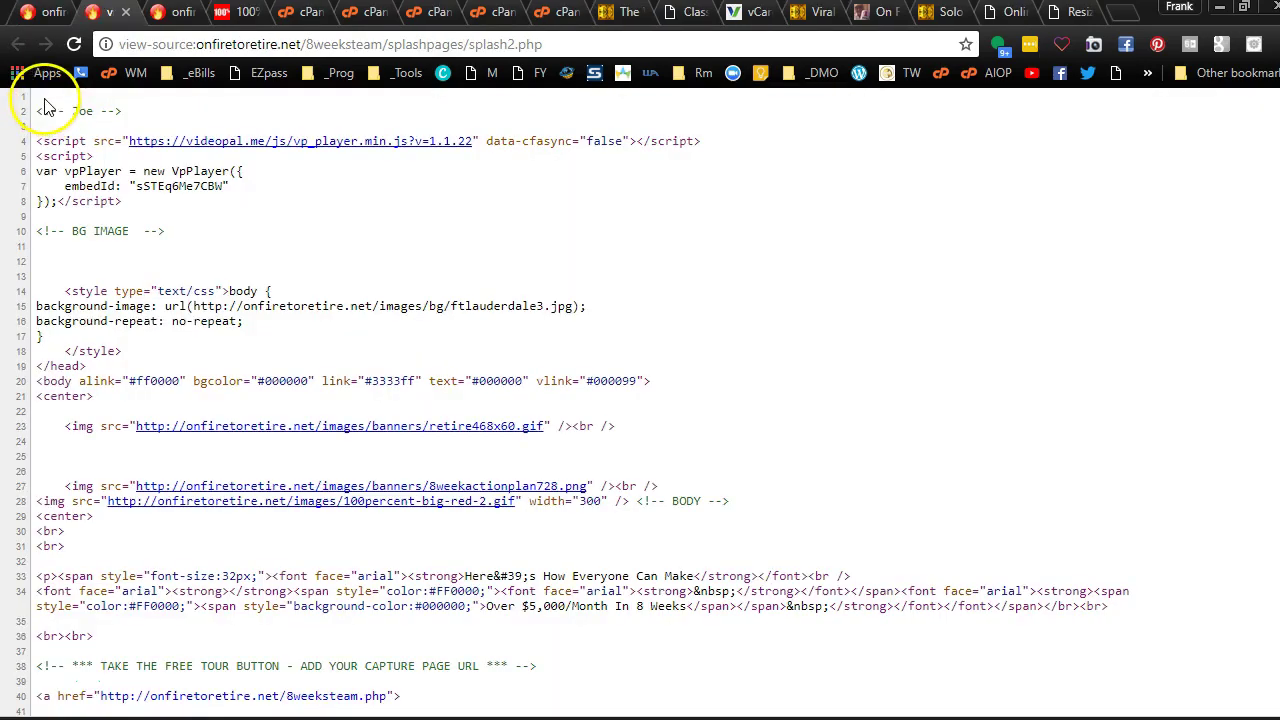
pyautogui.hotkey('ctrl', 'a')
pyautogui.scroll(-5, 110, 124)
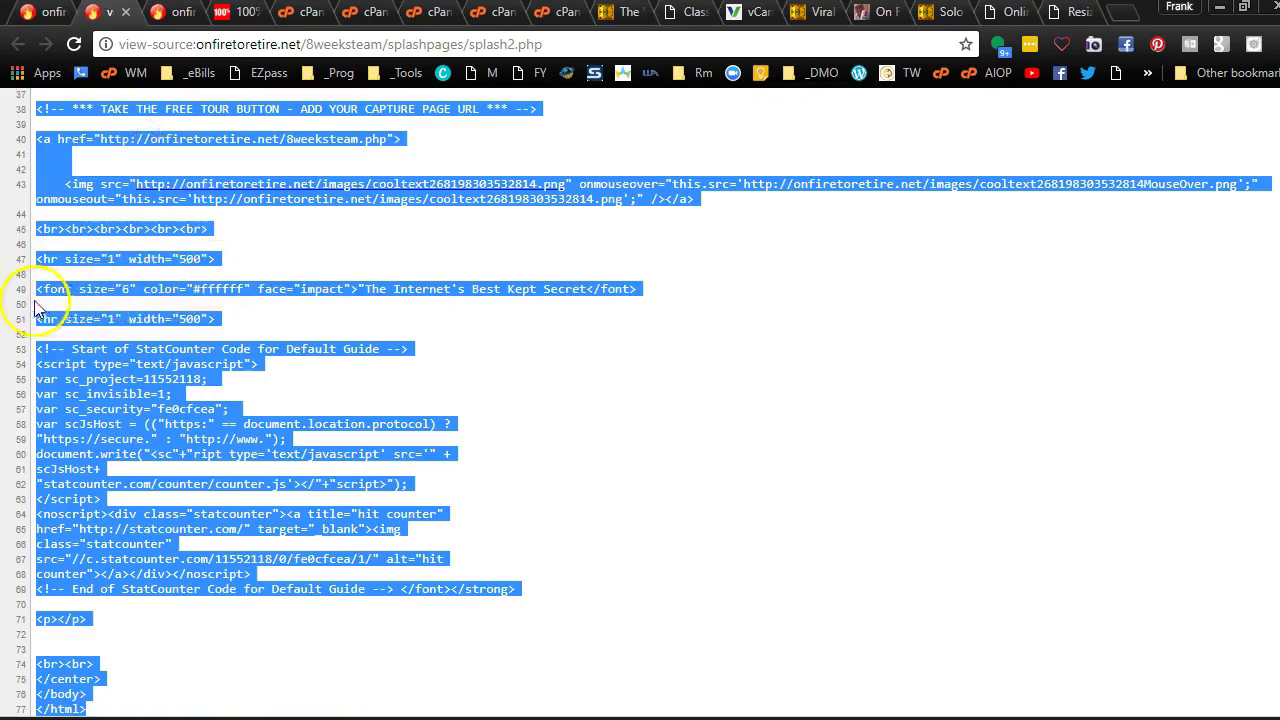
# Step: Switch back to the AIOP Splash Builder window and paste the copied code into the HTML source editor for Area 1 Text 1
pyautogui.moveTo(0, 290)
pyautogui.click(108, 380)
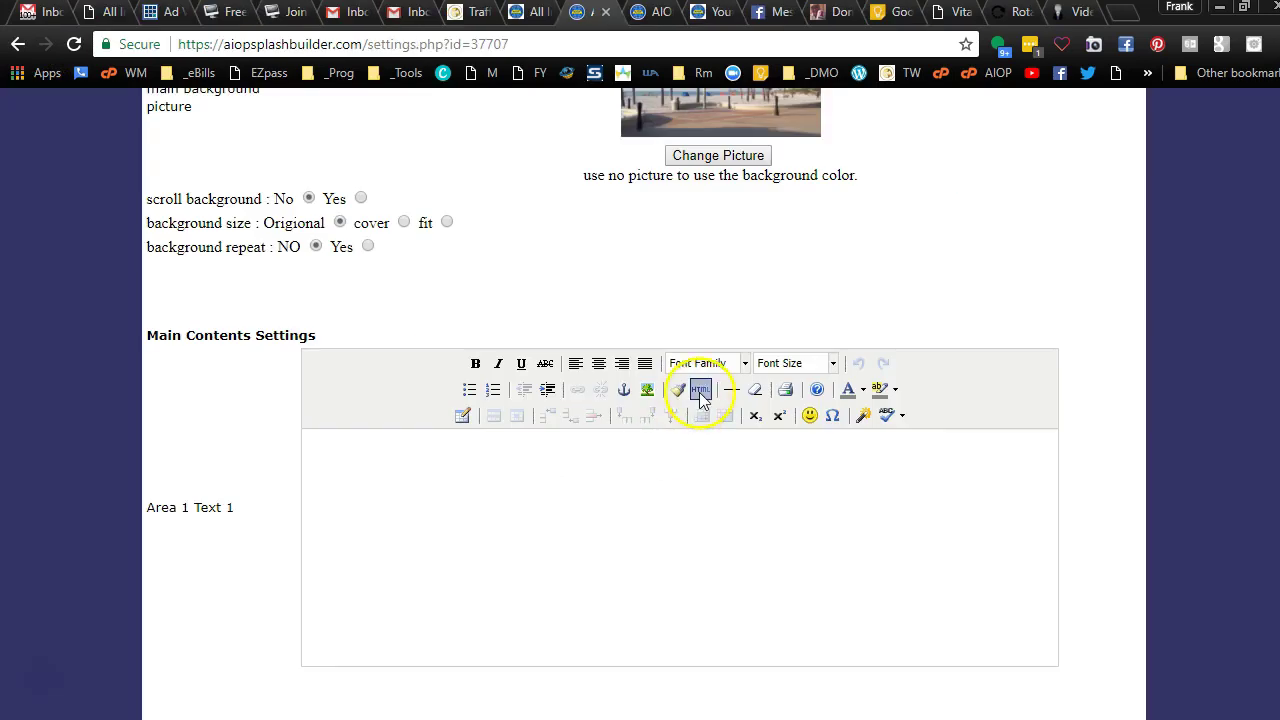
pyautogui.click(699, 390)
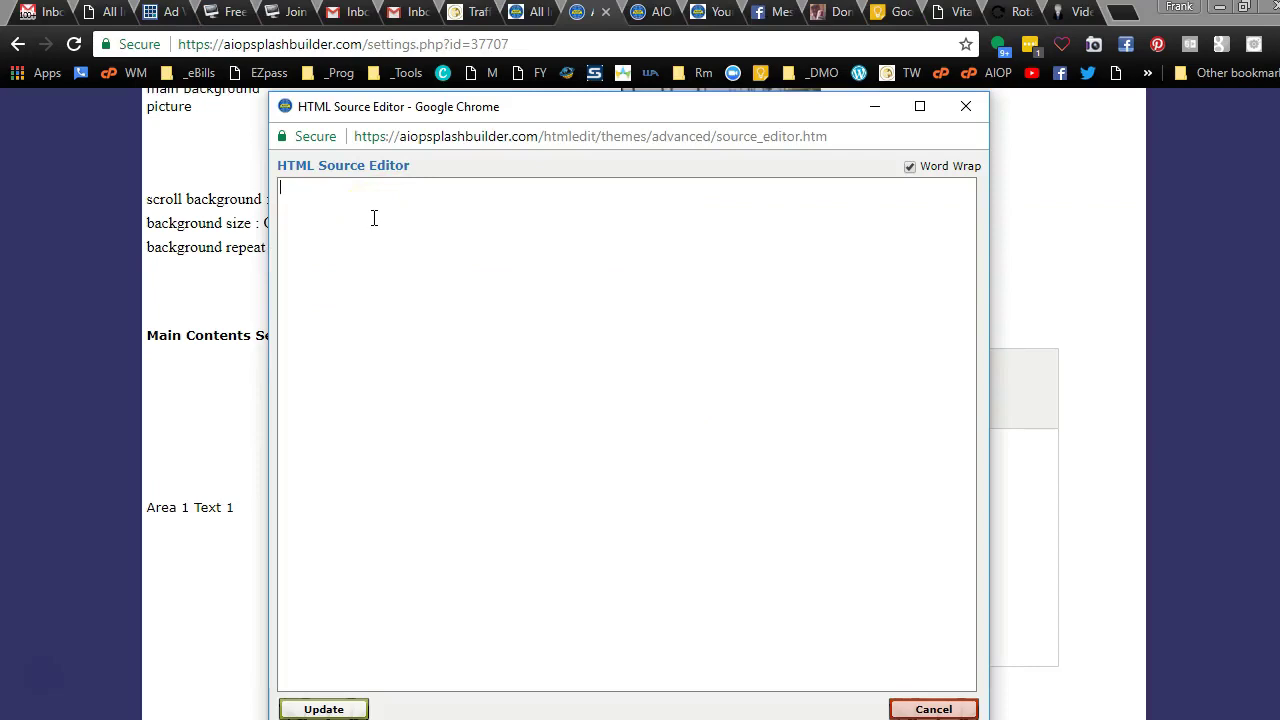
pyautogui.rightClick(373, 218)
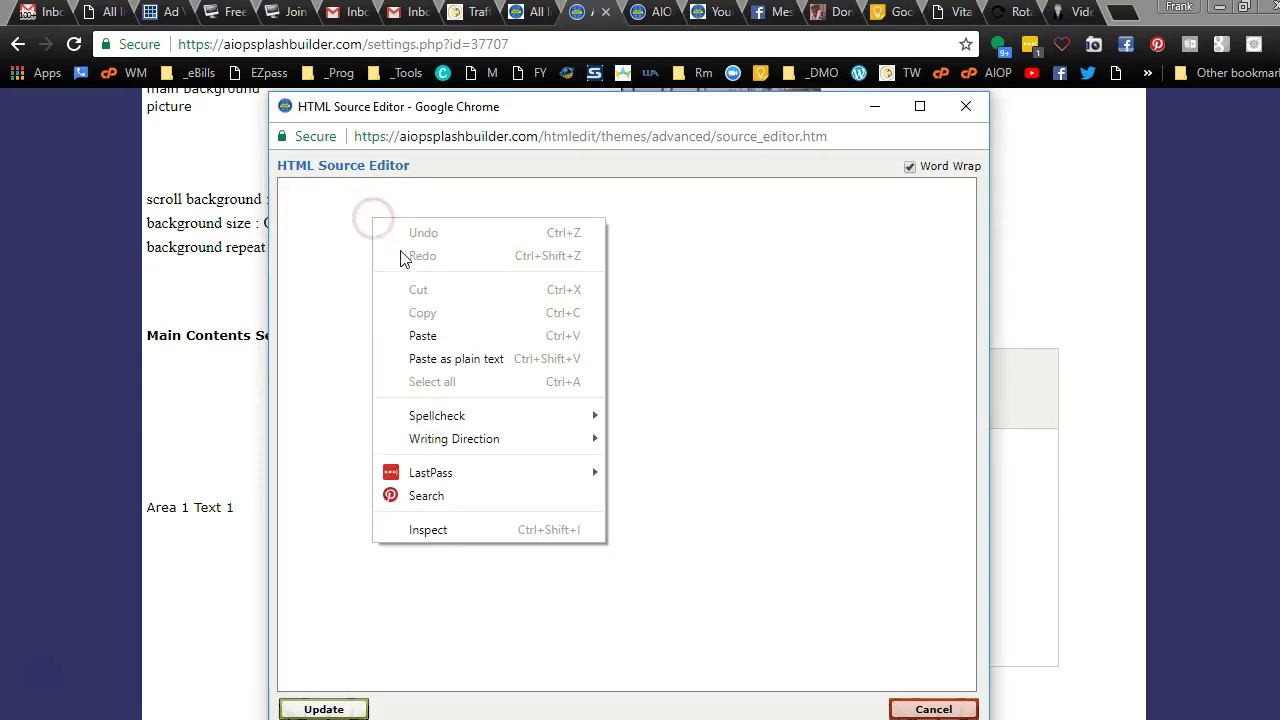
pyautogui.click(423, 336)
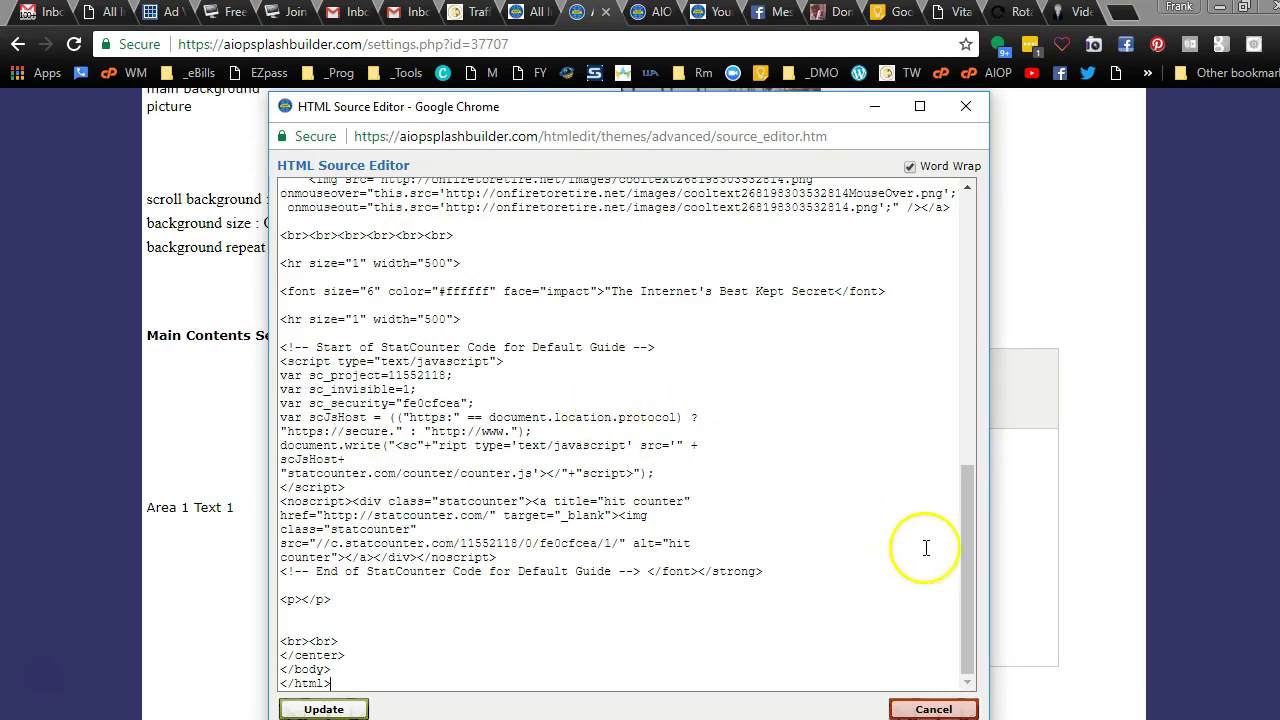
pyautogui.moveTo(964, 547); pyautogui.dragTo(966, 463)
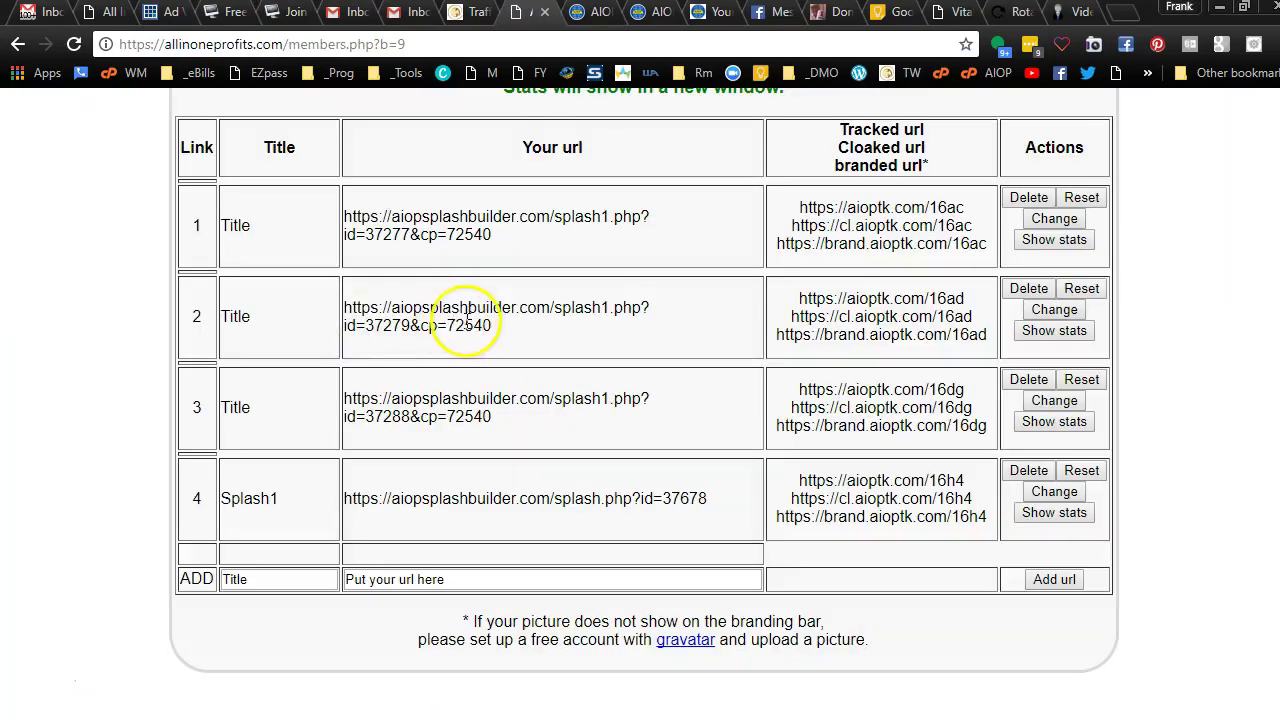
pyautogui.click(1040, 335)
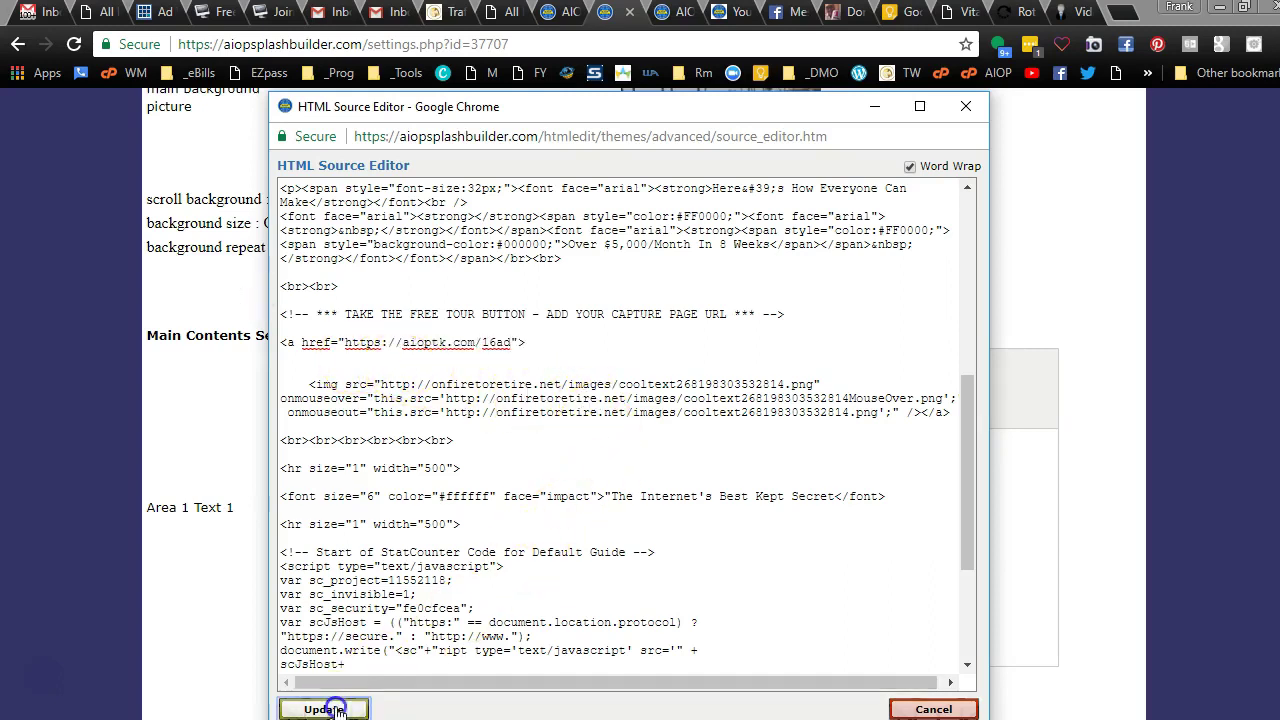
pyautogui.click(325, 709)
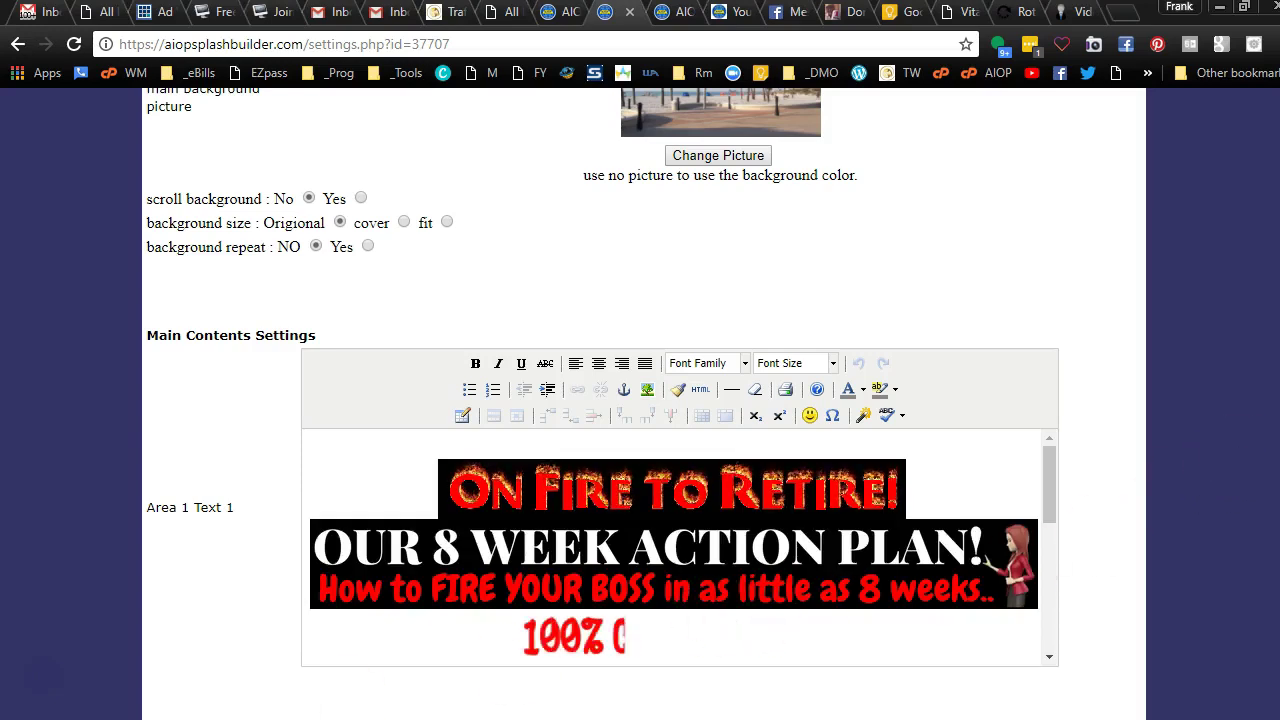
# Step: Update the splash page settings and view the Splash2 page from the splash pages list
pyautogui.scroll(-5, 1240, 571)
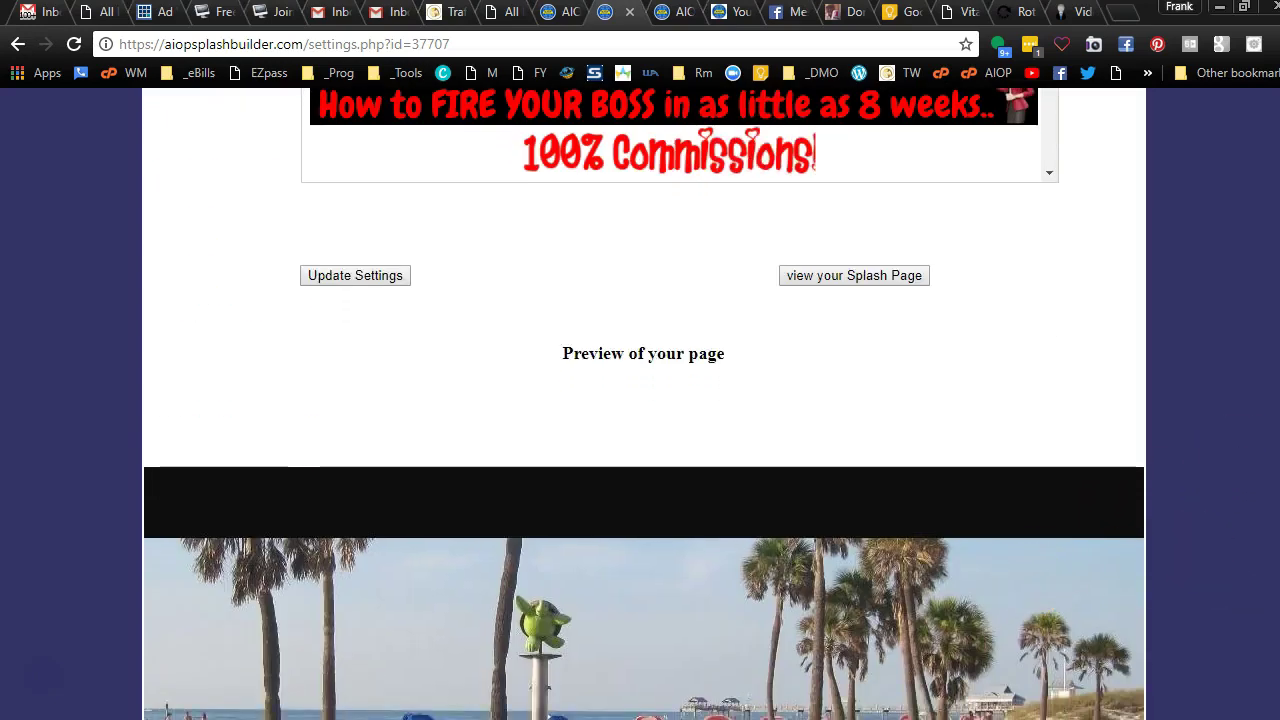
pyautogui.scroll(-1, 644, 404)
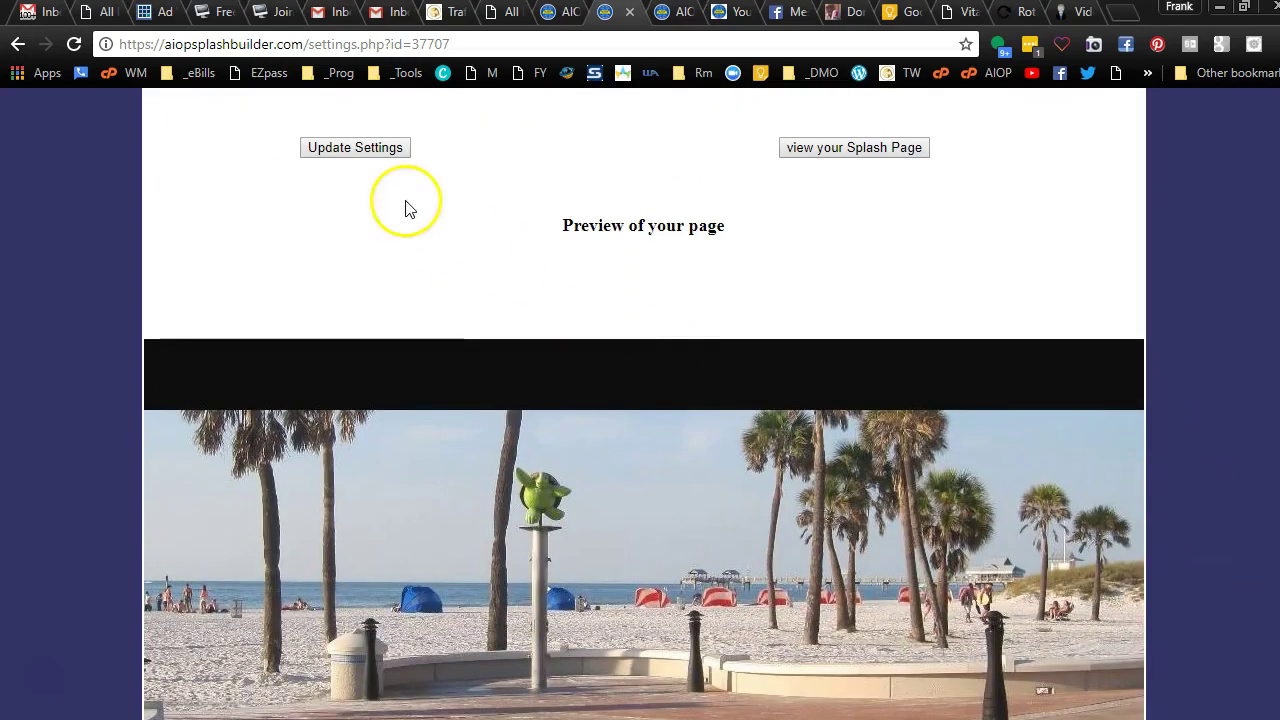
pyautogui.click(367, 150)
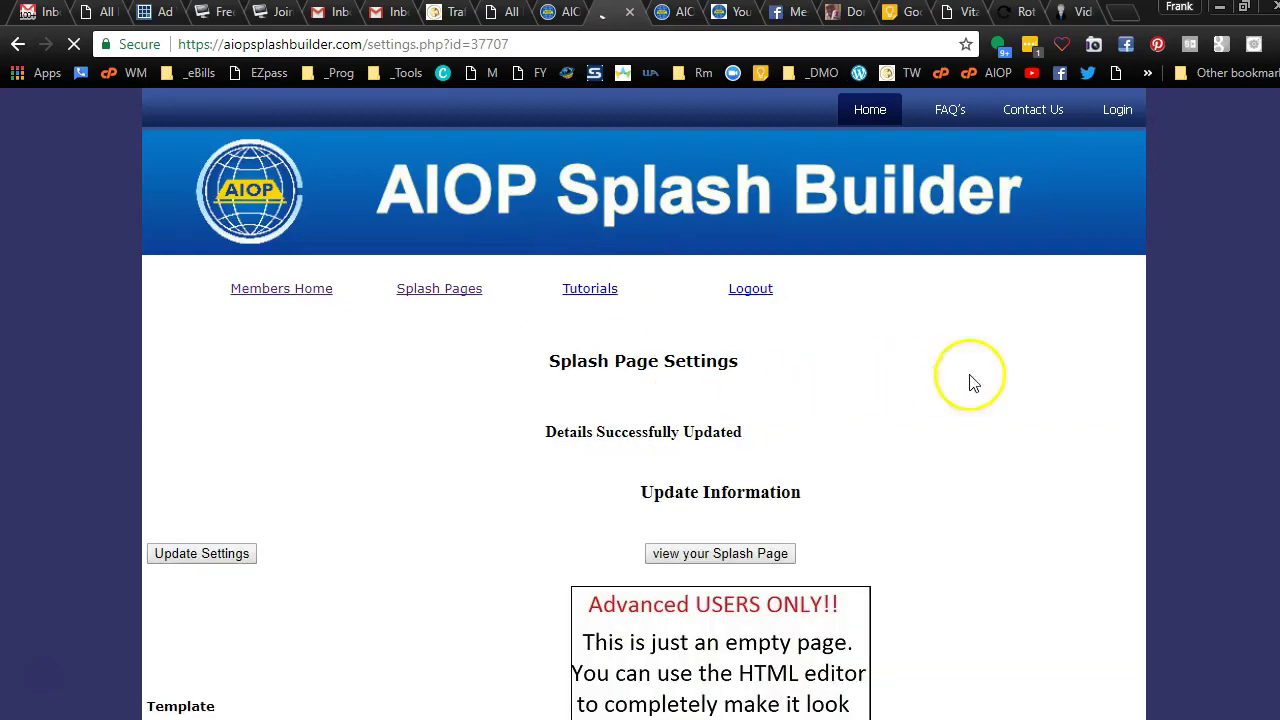
pyautogui.scroll(-10, 1258, 509)
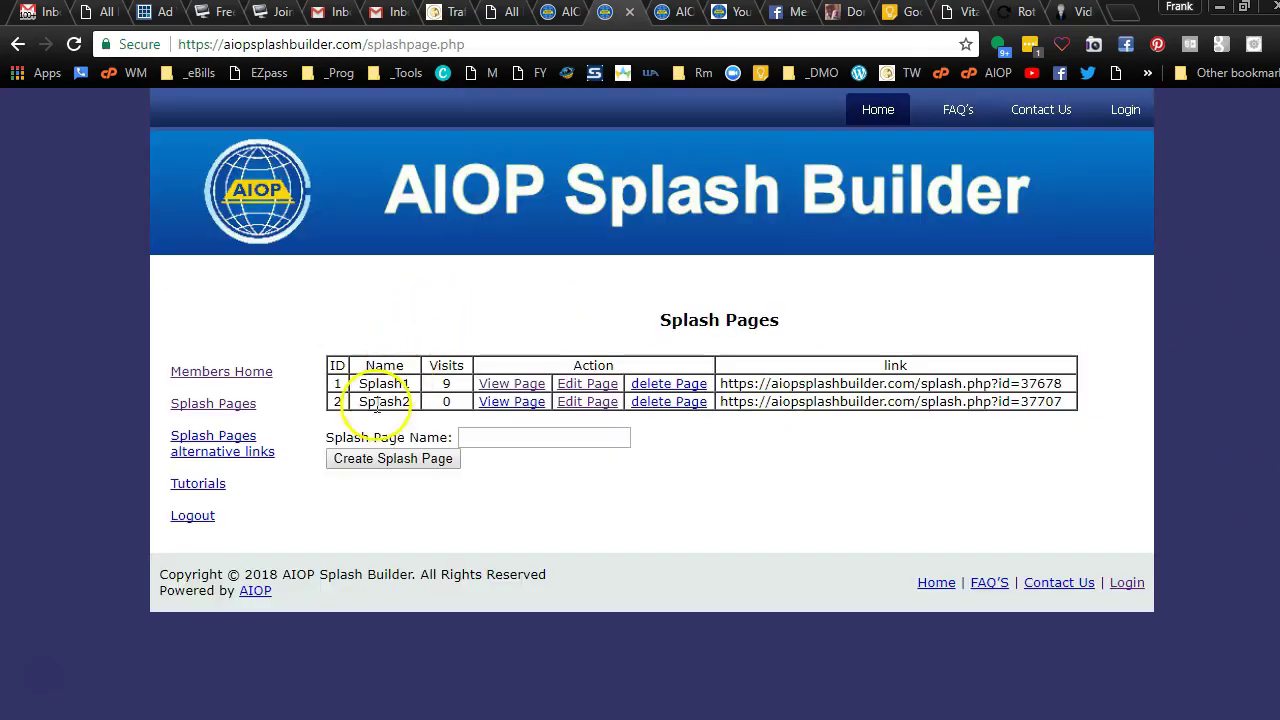
pyautogui.click(510, 402)
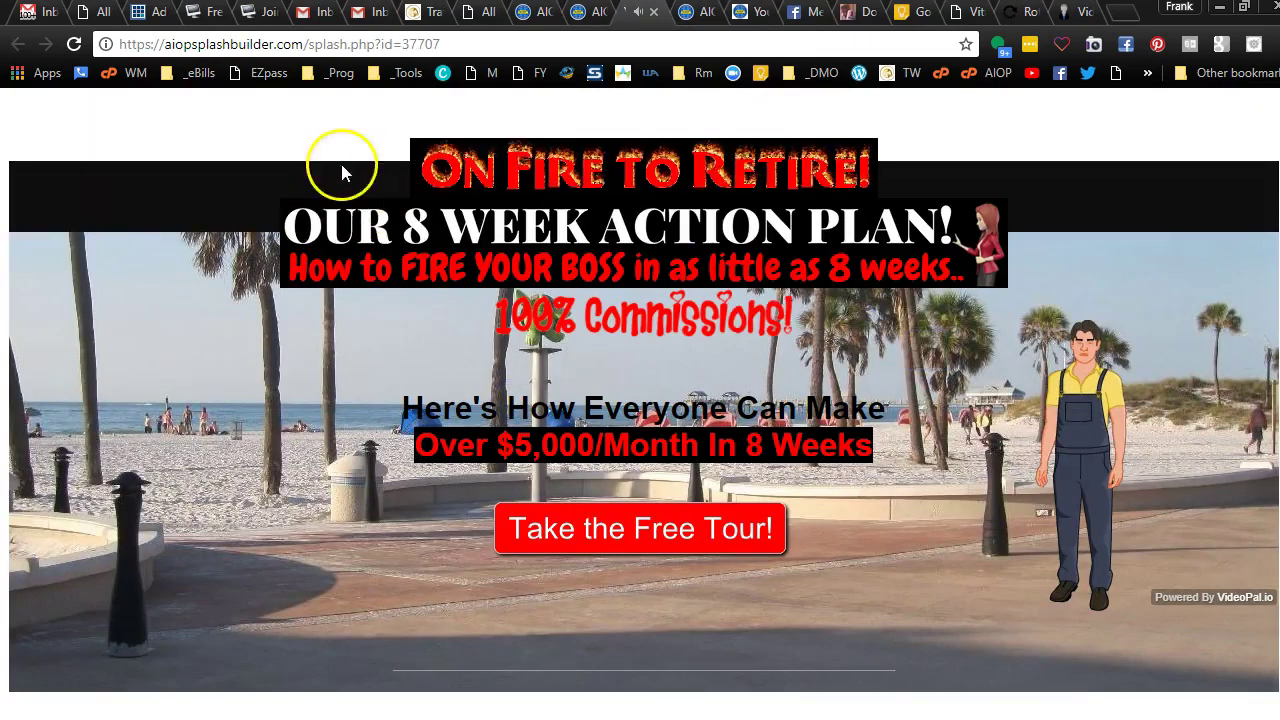
# Step: Close the page view, set Splash2's main background color to black, update the settings, and view the page again
pyautogui.hotkey('ctrl', 'w')
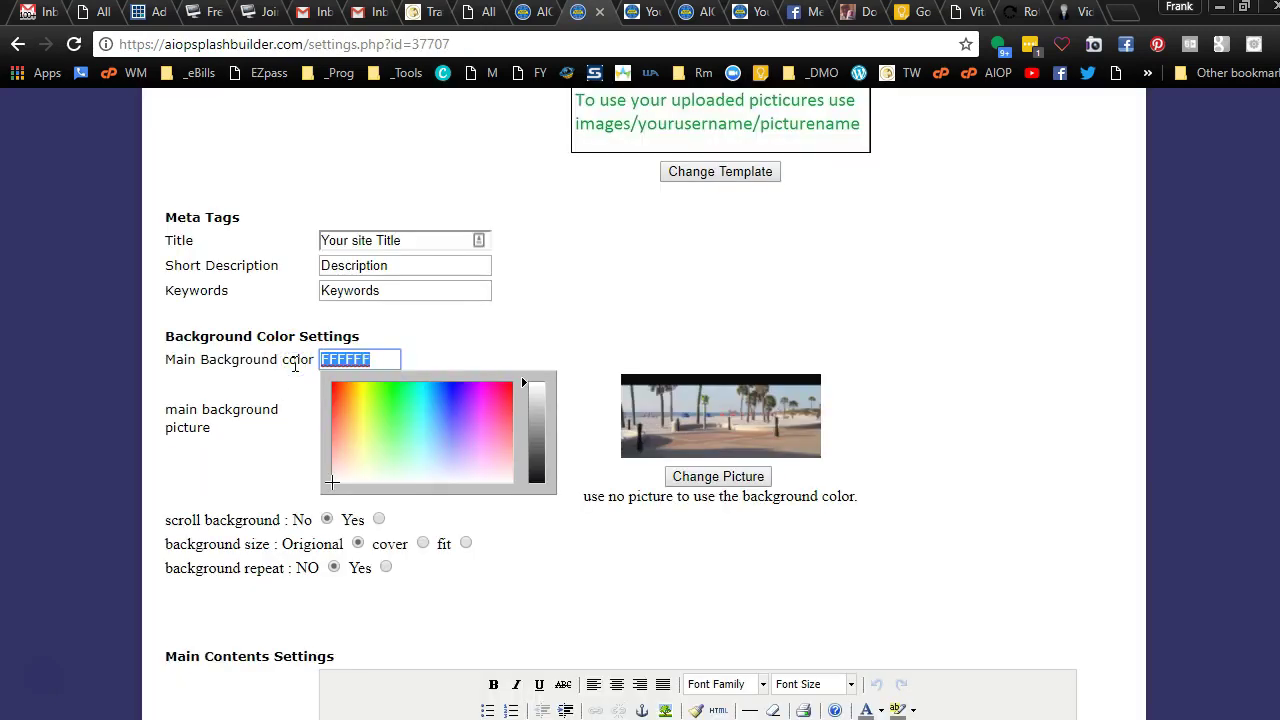
pyautogui.scroll(-4, 295, 365)
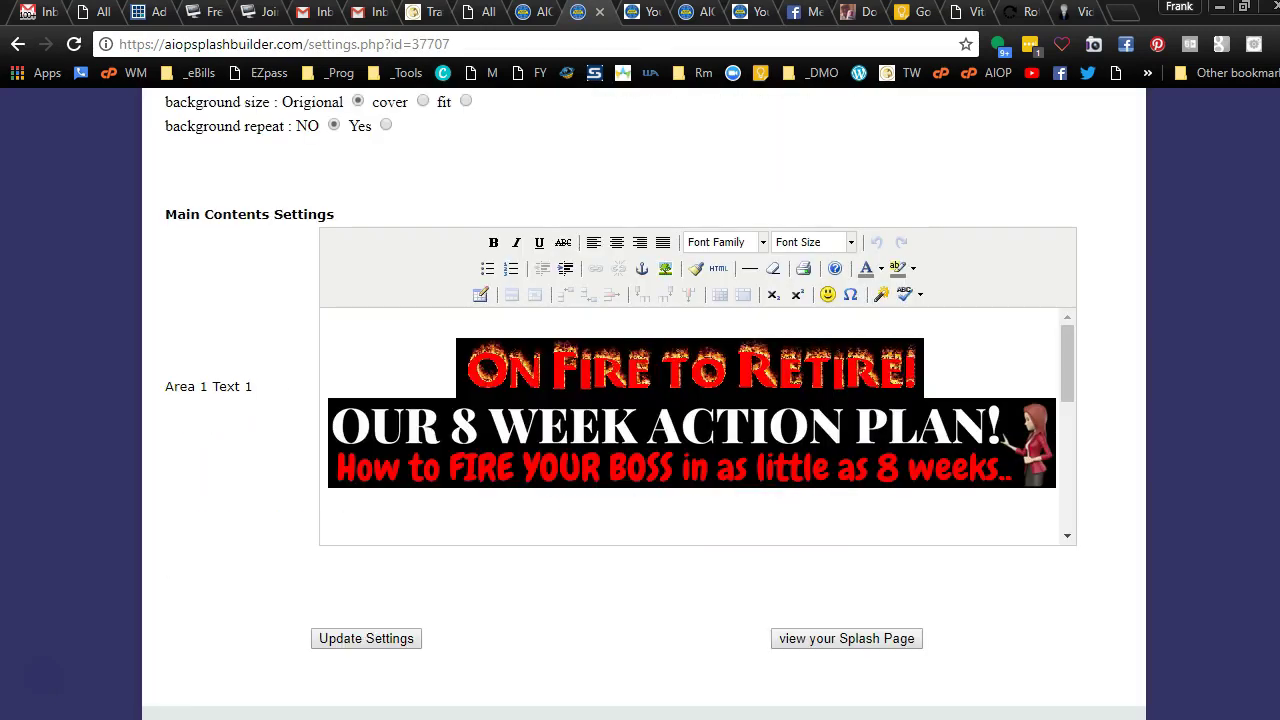
pyautogui.click(362, 639)
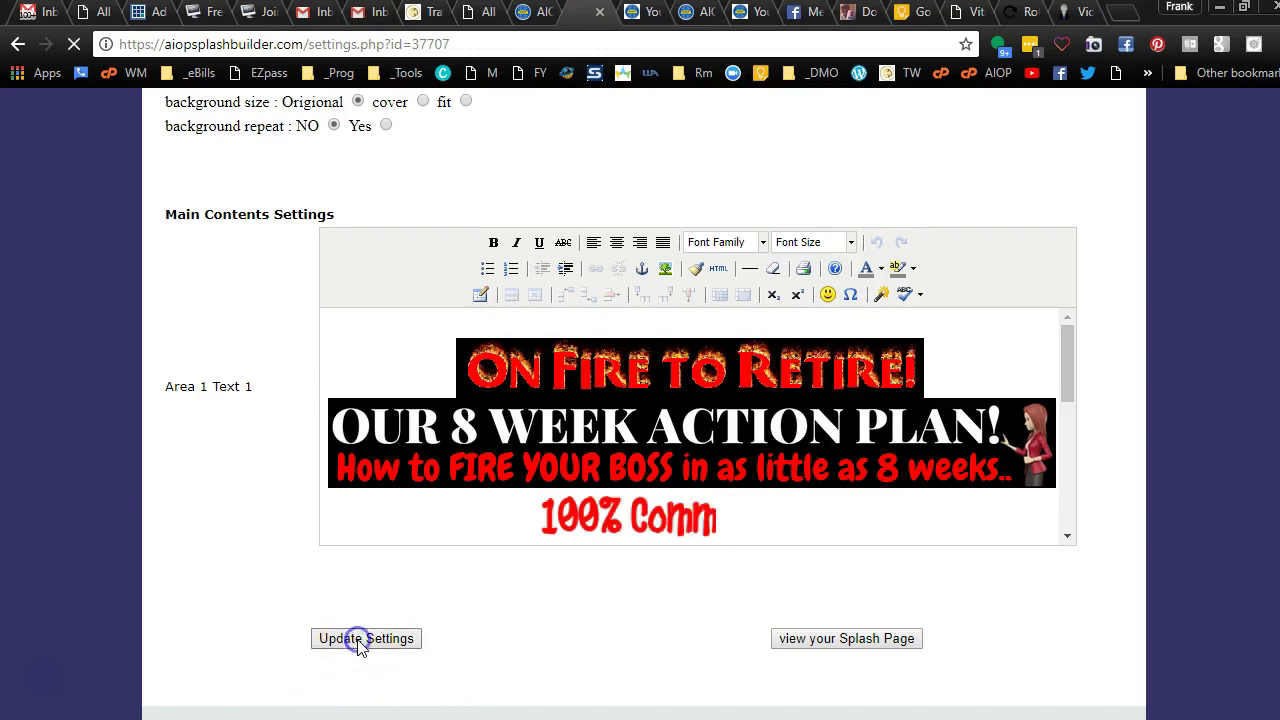
pyautogui.click(531, 401)
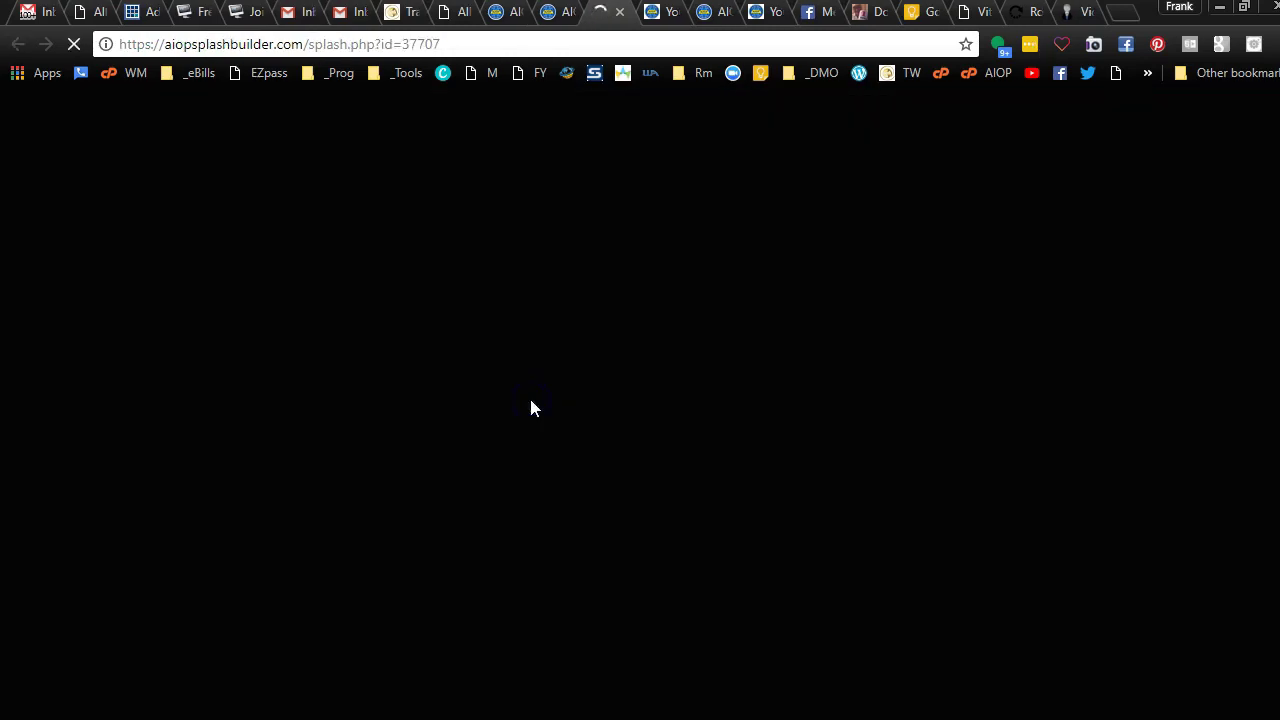